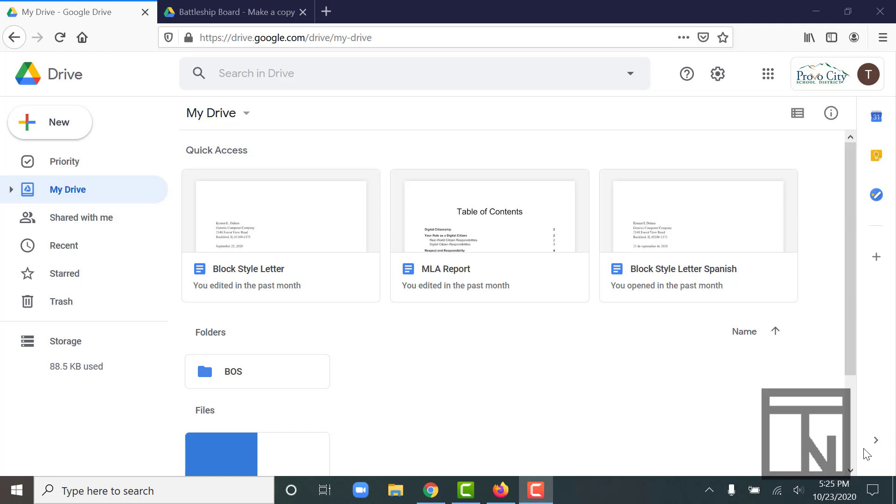
# Make a copy of the Battleship Board spreadsheet and remove "Copy of" from its title so it reads "Battleship Board".
pyautogui.click(217, 18)
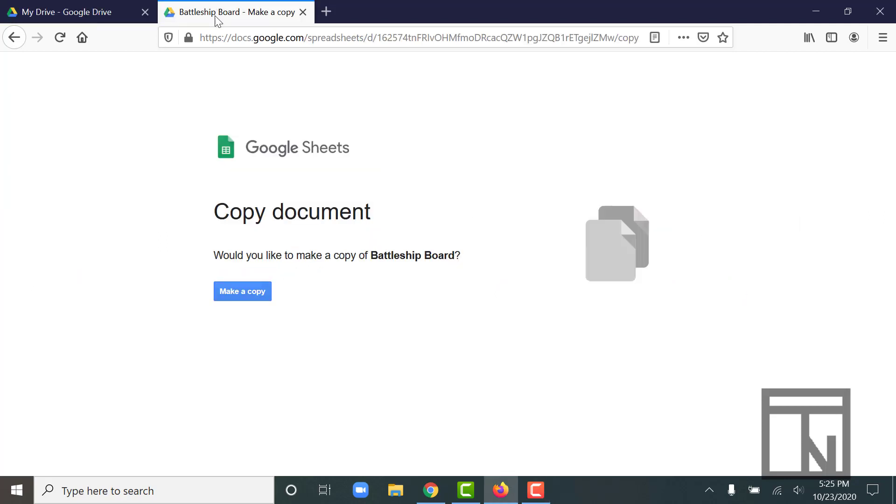
pyautogui.click(248, 291)
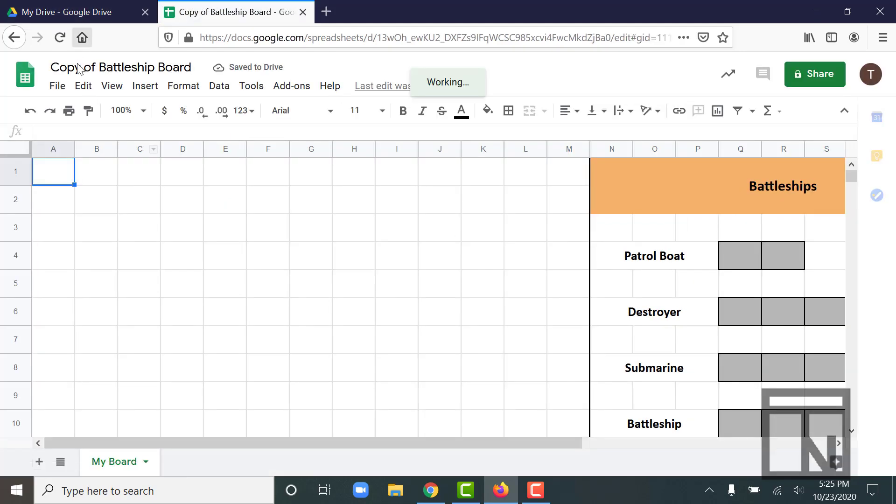
pyautogui.click(101, 68)
pyautogui.press('BackSpace')
pyautogui.press('BackSpace')
pyautogui.press('BackSpace')
pyautogui.press('BackSpace')
pyautogui.press('BackSpace')
pyautogui.press('BackSpace')
pyautogui.press('BackSpace')
pyautogui.press('BackSpace')
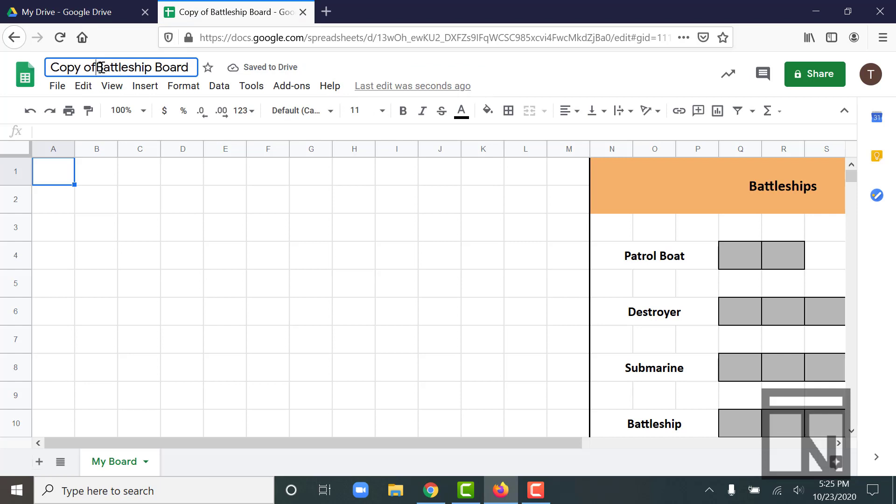
pyautogui.click(103, 179)
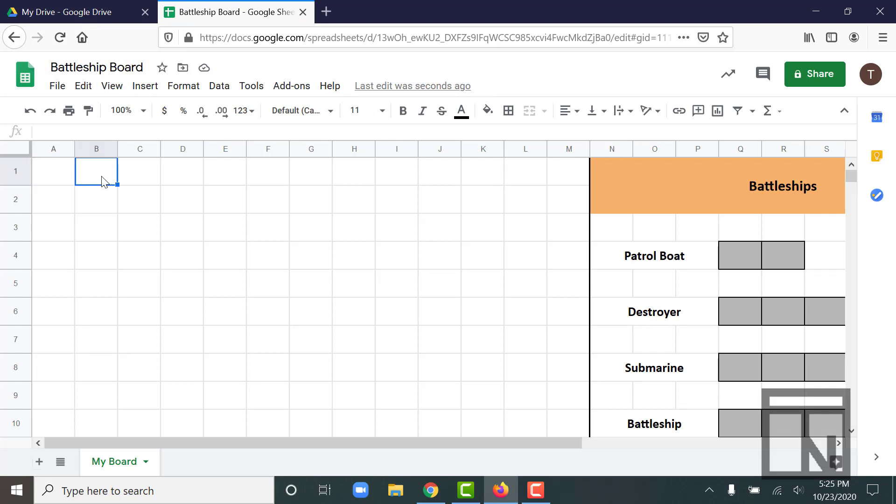
# Refresh My Drive, move the Battleship Board file into the BOS folder, and return to the open spreadsheet.
pyautogui.click(65, 14)
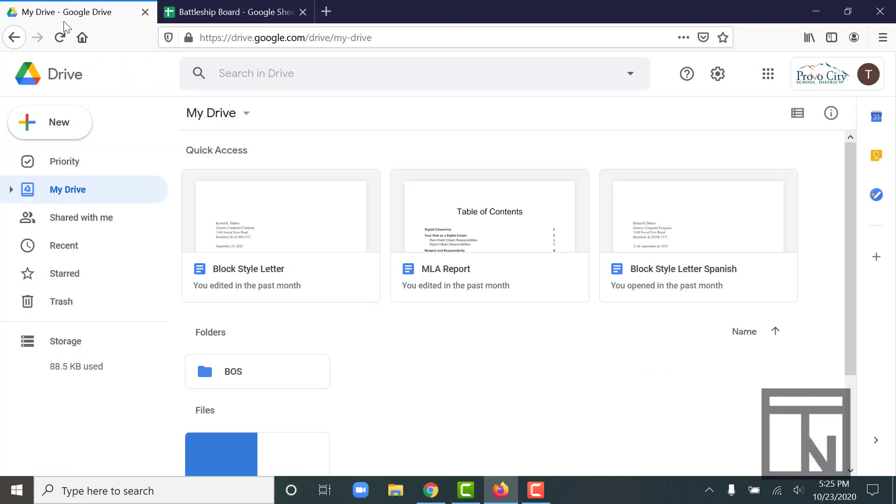
pyautogui.click(301, 333)
pyautogui.press('F5')
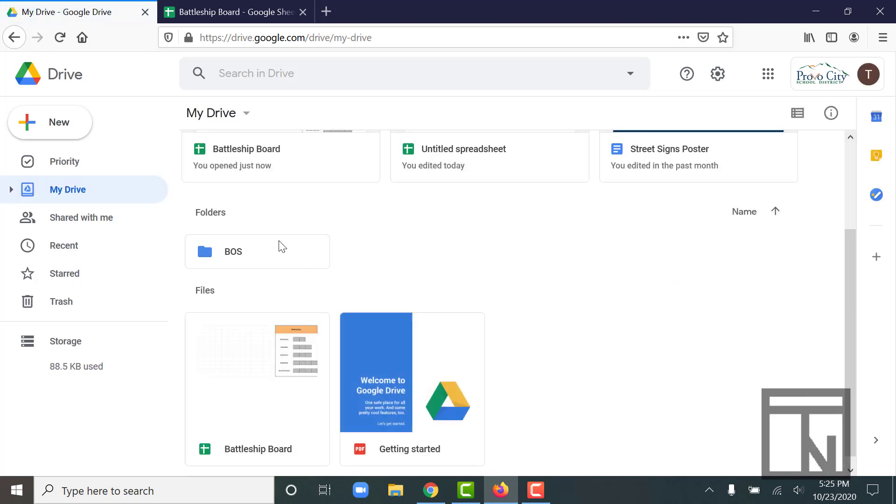
pyautogui.moveTo(279, 338); pyautogui.dragTo(259, 250)
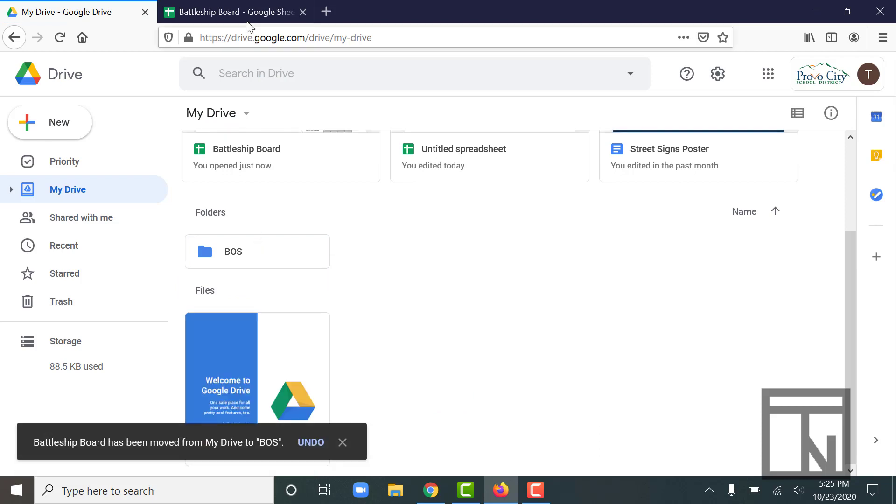
pyautogui.click(247, 22)
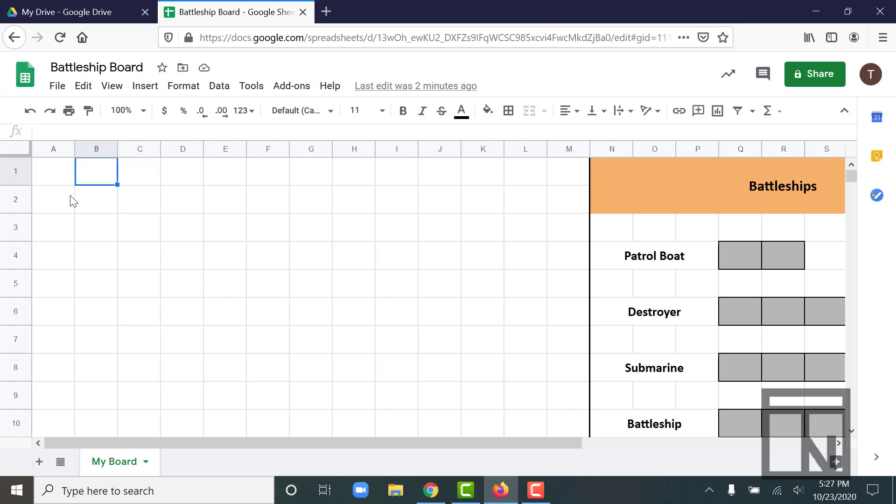
# Practise selecting the block of cells A1:J2, and clear the selection by choosing cell B3.
pyautogui.click(56, 172)
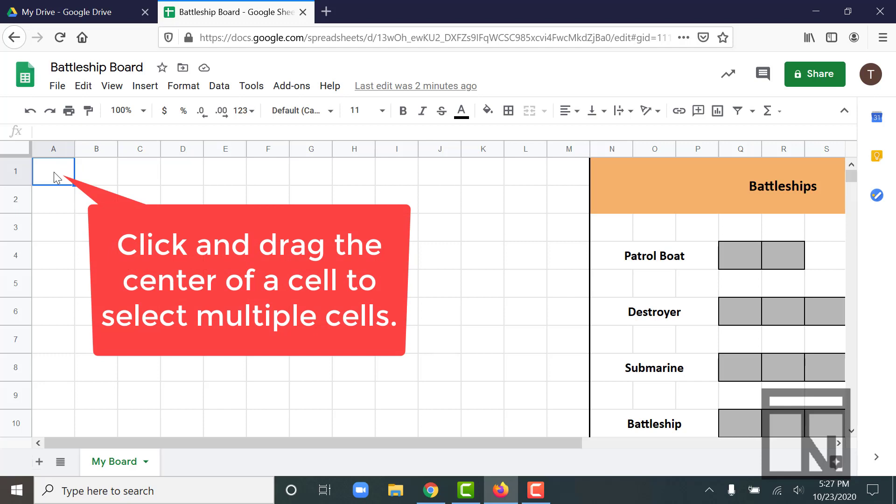
pyautogui.moveTo(55, 177); pyautogui.dragTo(425, 206)
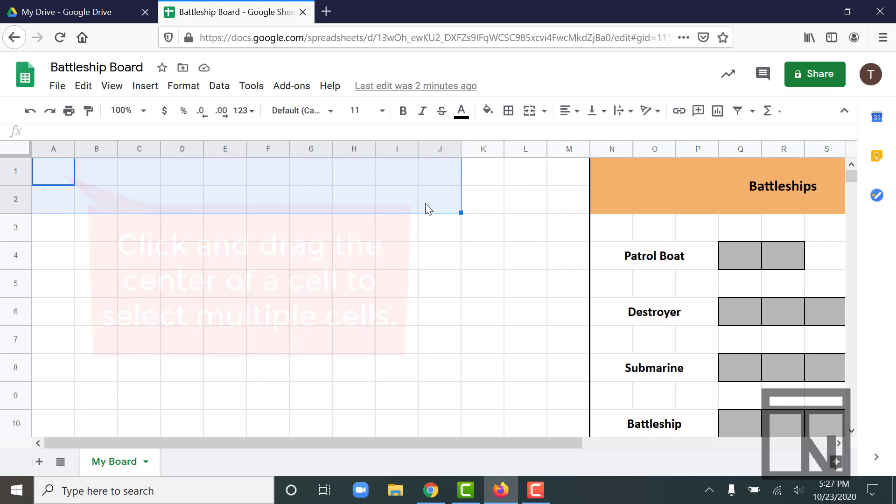
pyautogui.click(98, 226)
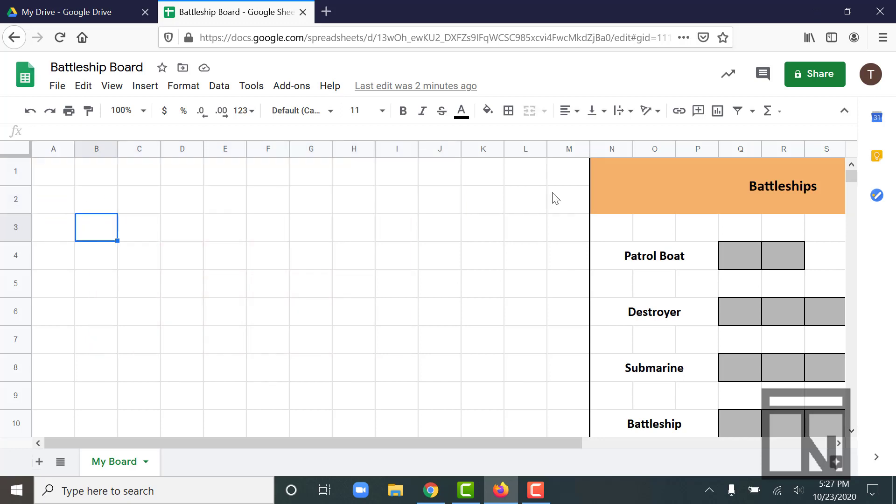
# Try moving the merged orange Battleships heading to C1:K2, and undo the move.
pyautogui.click(599, 201)
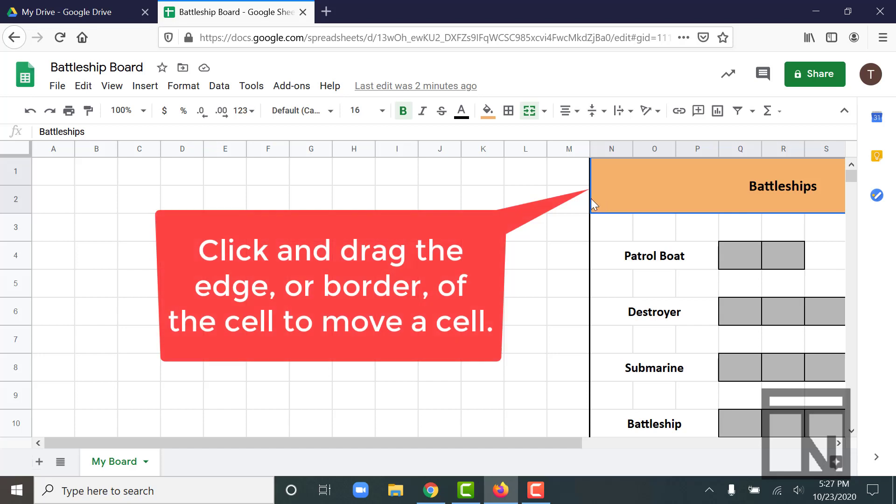
pyautogui.click(588, 198)
pyautogui.click(591, 201)
pyautogui.moveTo(590, 200); pyautogui.dragTo(153, 204)
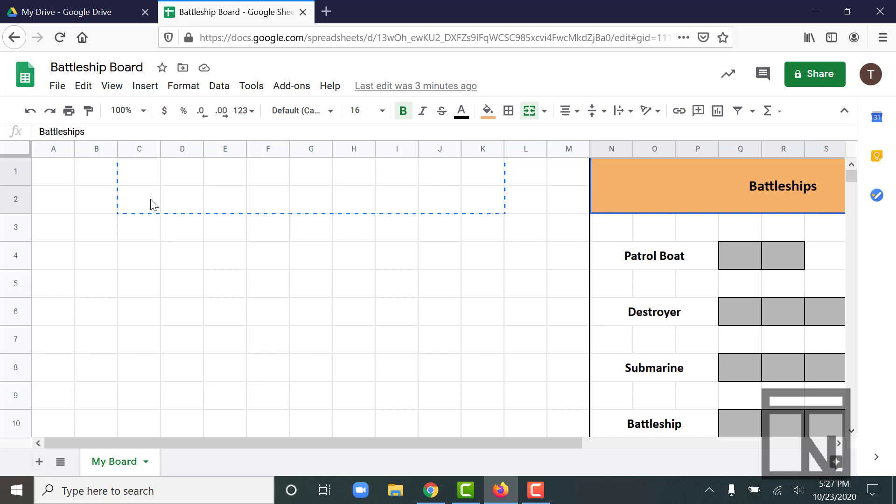
pyautogui.moveTo(150, 200); pyautogui.dragTo(151, 199)
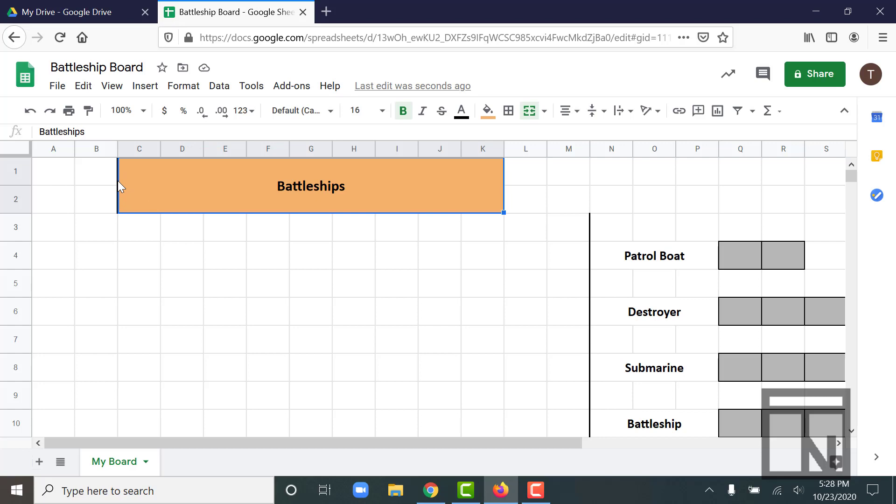
pyautogui.hotkey('ctrl', 'z')
pyautogui.click(153, 197)
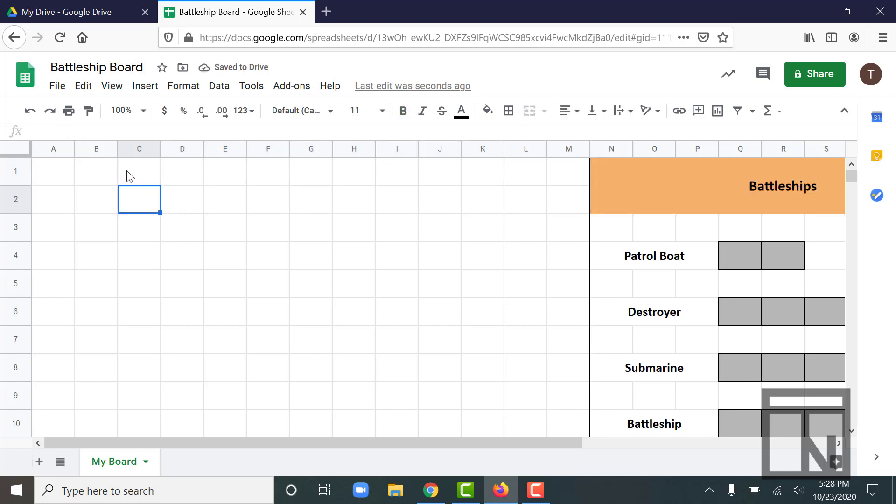
# Merge cells A1:J2 into a single title cell.
pyautogui.click(50, 174)
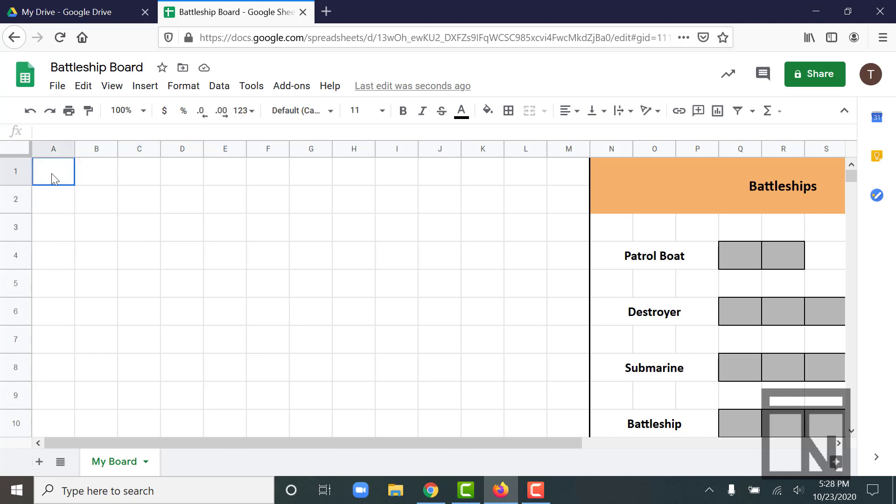
pyautogui.moveTo(50, 173); pyautogui.dragTo(430, 211)
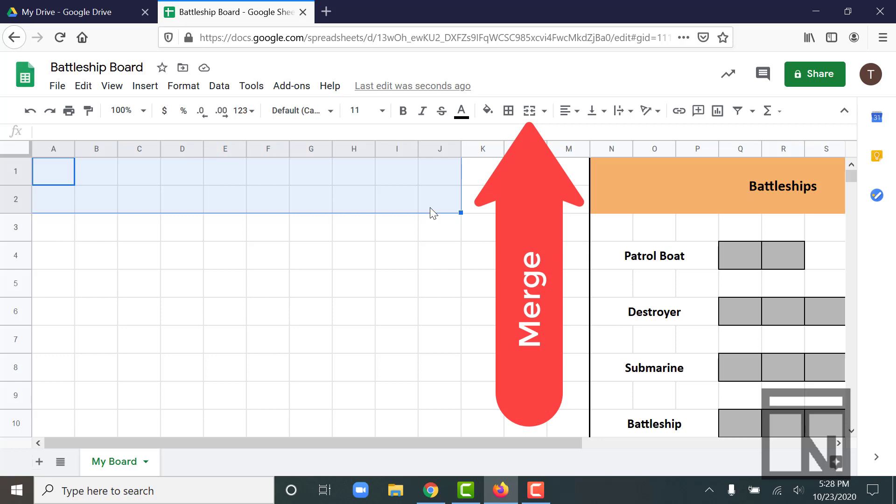
pyautogui.click(530, 110)
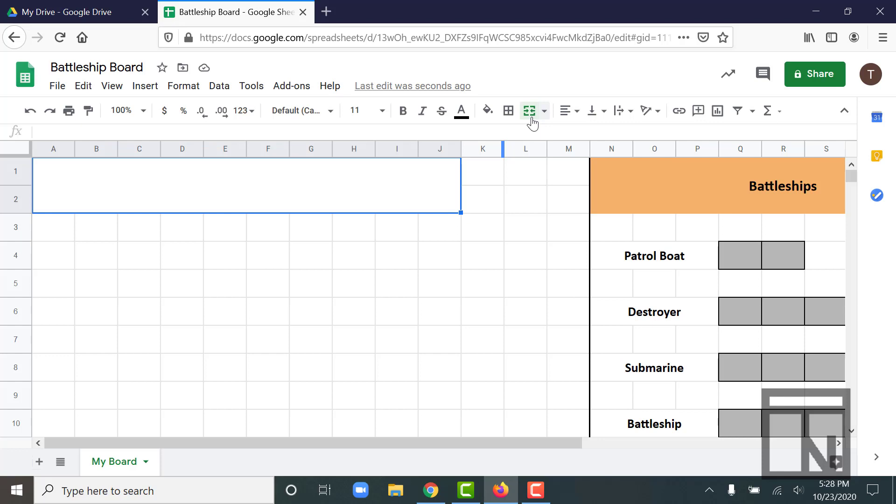
# Enter the title "My Battleship Board (Boats)" in the merged cell A1:J2.
pyautogui.write('M')
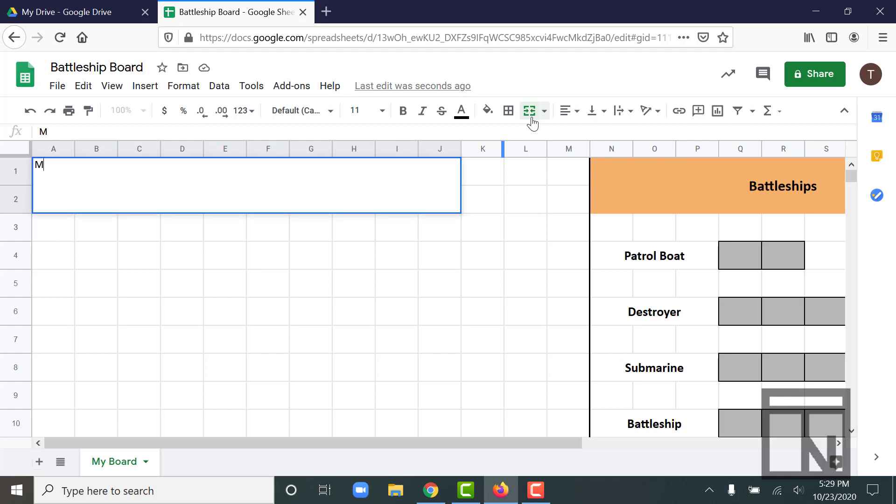
pyautogui.write('y Battleshi')
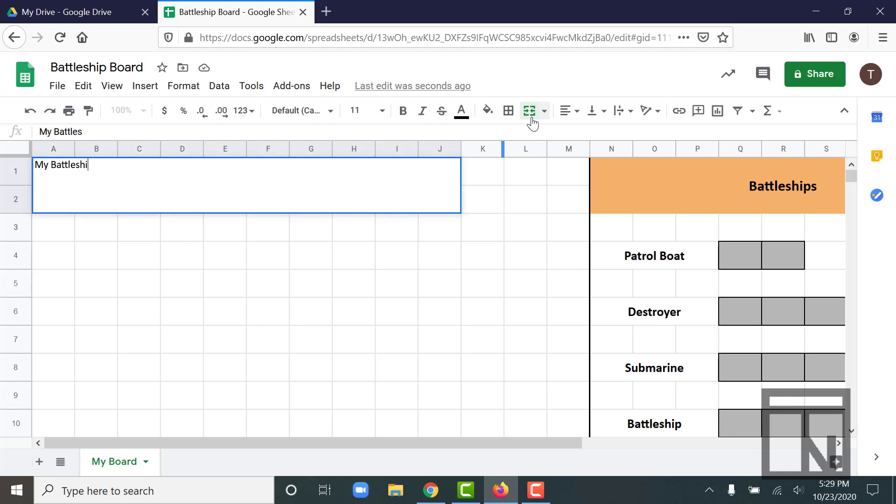
pyautogui.write('p Board (')
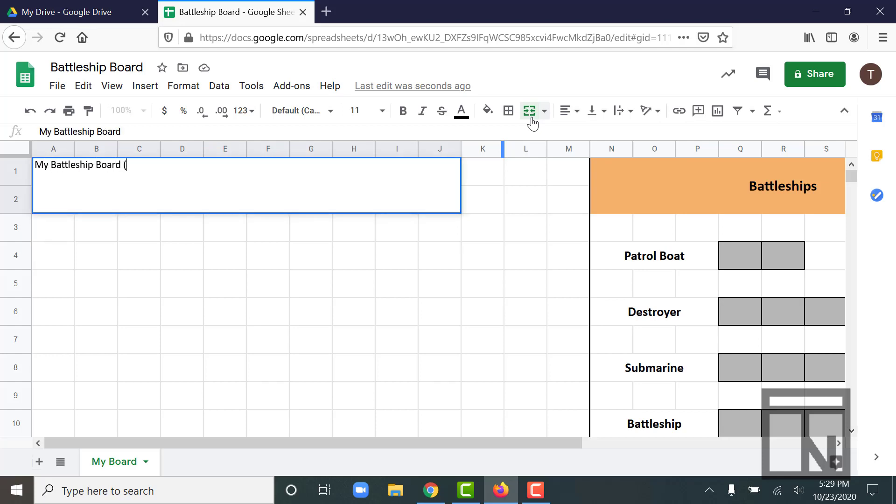
pyautogui.write('Boat')
pyautogui.press('BackSpace')
pyautogui.write('ats)')
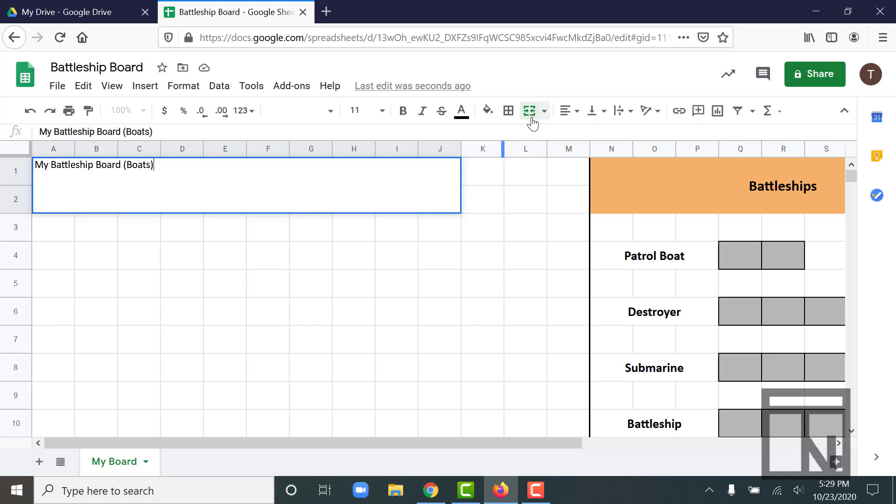
pyautogui.press('Return')
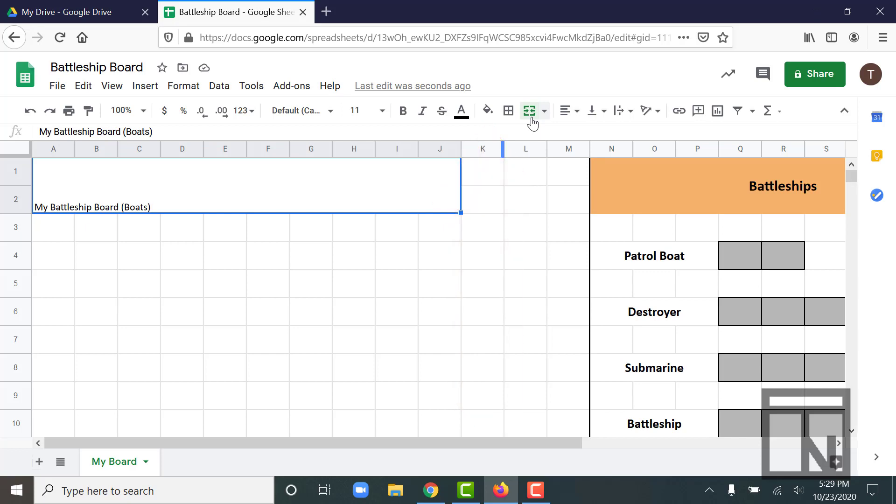
# Give the merged title cell a black fill and white text.
pyautogui.click(486, 112)
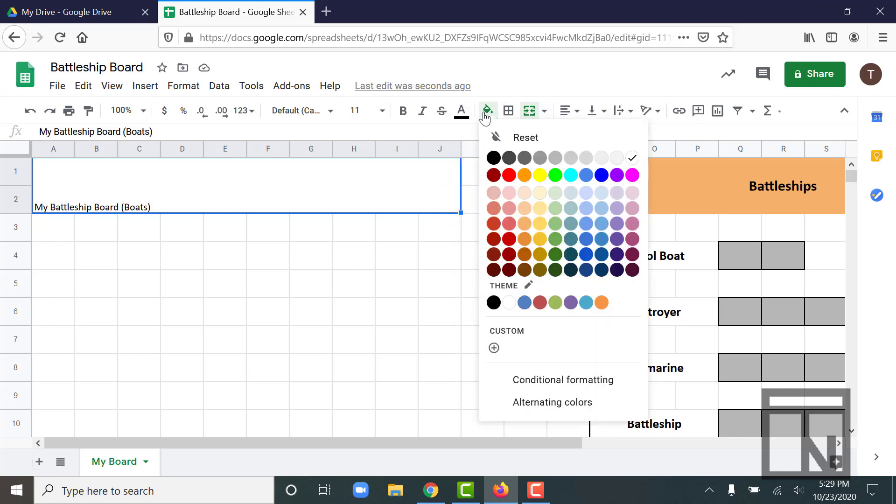
pyautogui.click(493, 157)
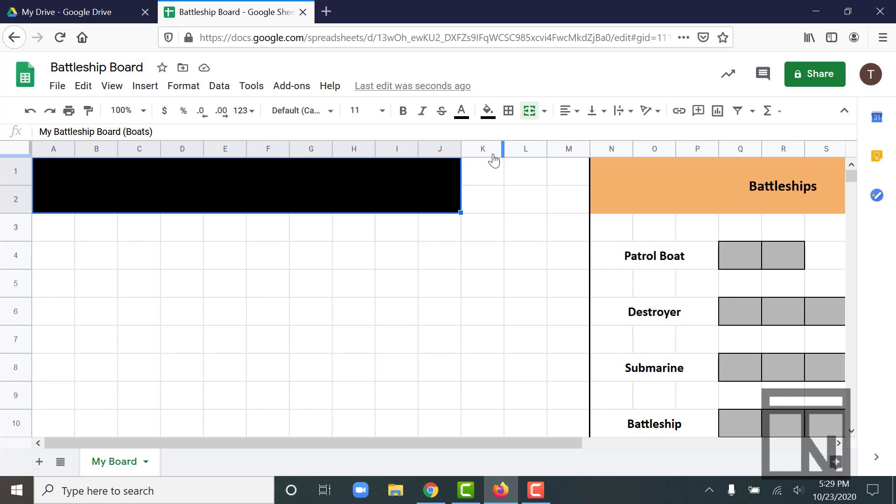
pyautogui.click(461, 112)
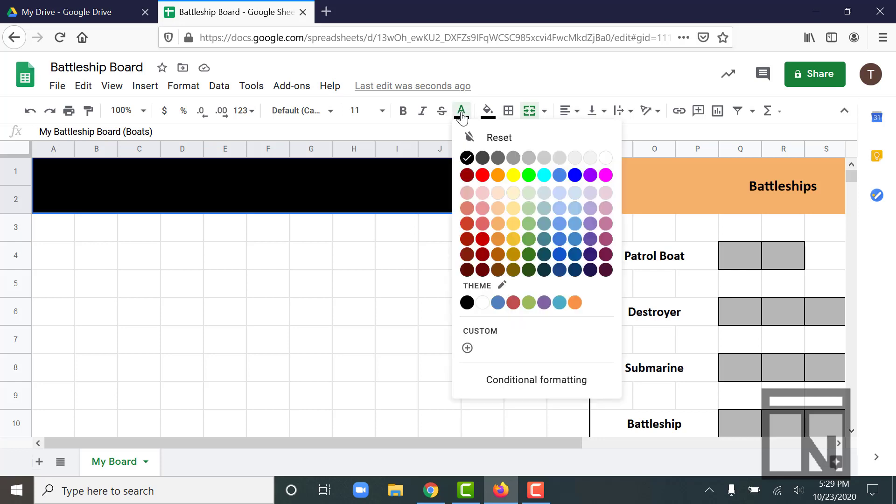
pyautogui.click(605, 158)
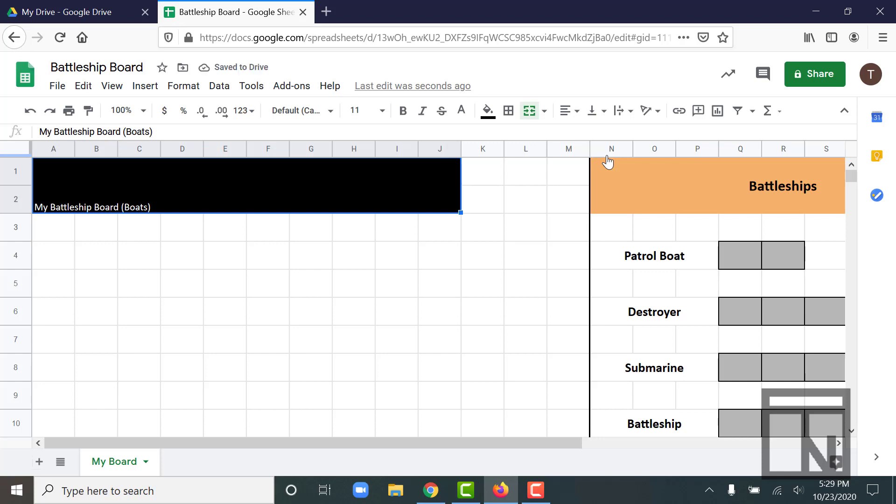
# Make the board title bold and set its font size to 24.
pyautogui.click(405, 117)
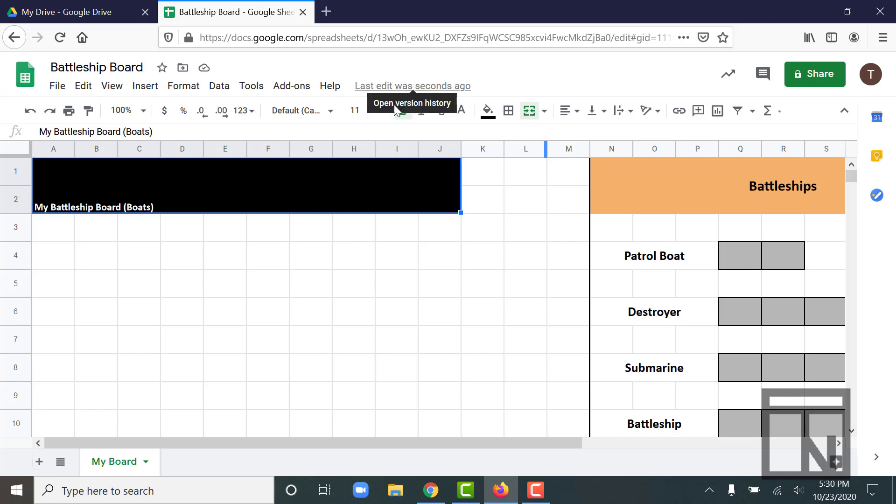
pyautogui.click(366, 110)
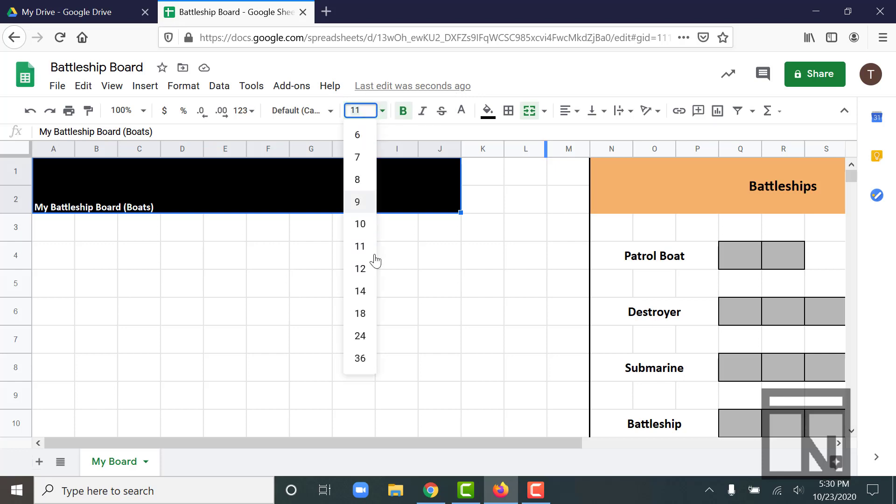
pyautogui.click(361, 336)
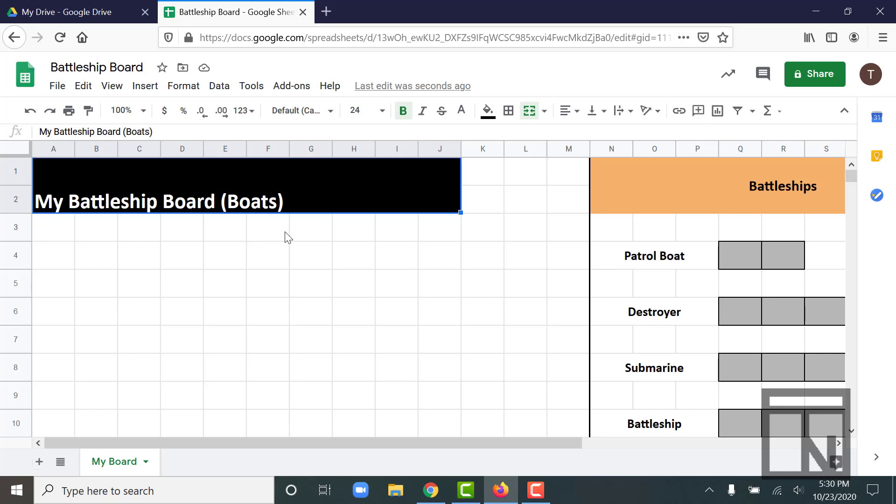
# Center the board title horizontally and align it to the middle of its cell vertically.
pyautogui.click(577, 113)
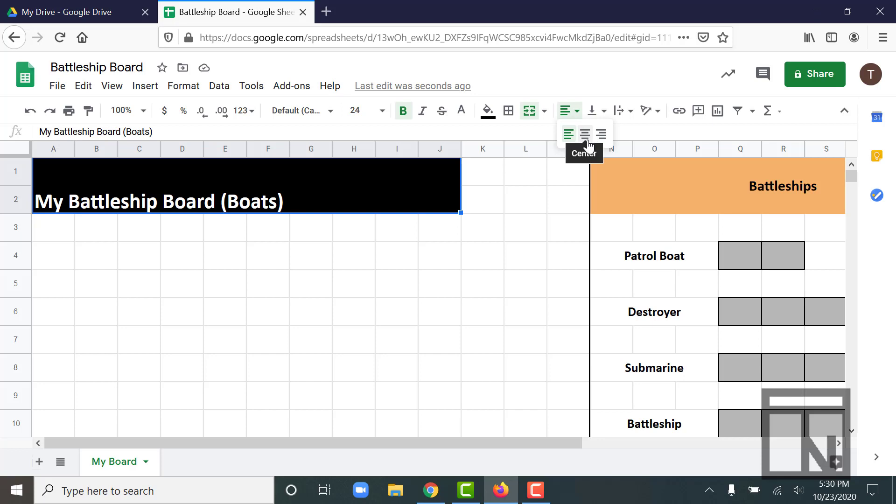
pyautogui.click(585, 135)
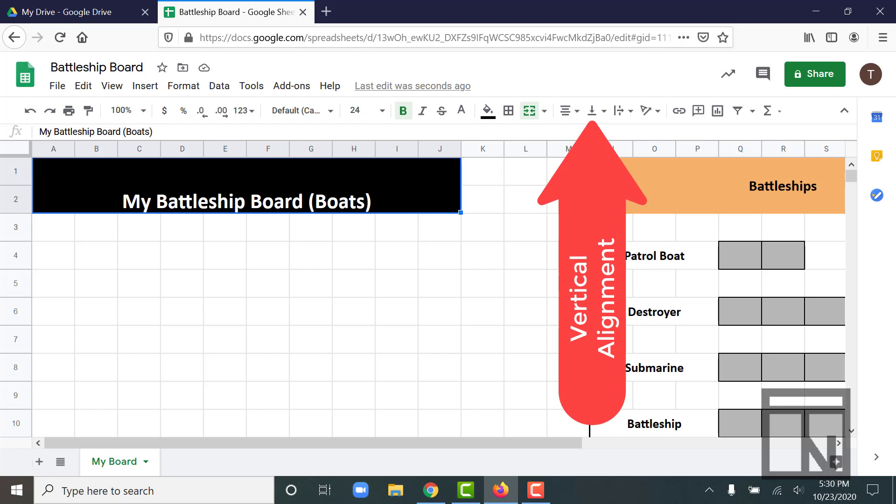
pyautogui.click(603, 112)
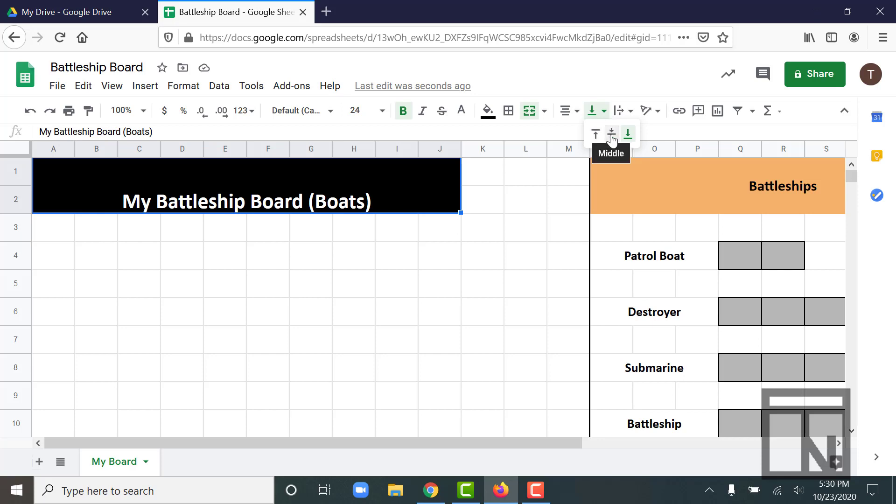
pyautogui.click(612, 136)
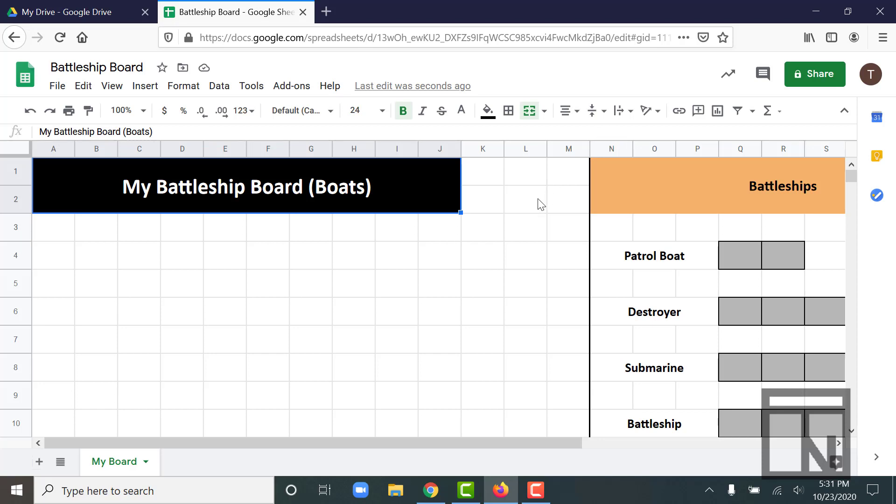
# Apply all borders to the ten-by-ten range A3:J12 below the board title.
pyautogui.scroll(-3, 537, 204)
pyautogui.scroll(3, 538, 204)
pyautogui.click(55, 236)
pyautogui.moveTo(54, 236); pyautogui.dragTo(435, 419)
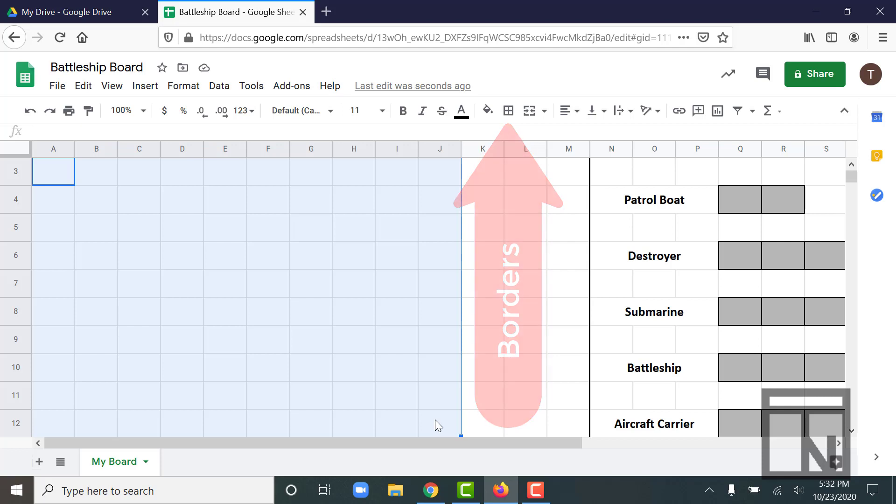
pyautogui.click(508, 117)
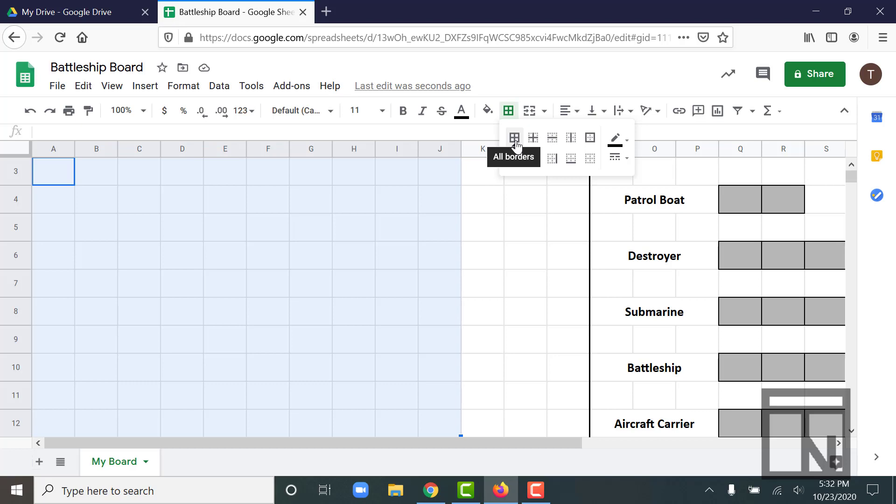
pyautogui.click(514, 138)
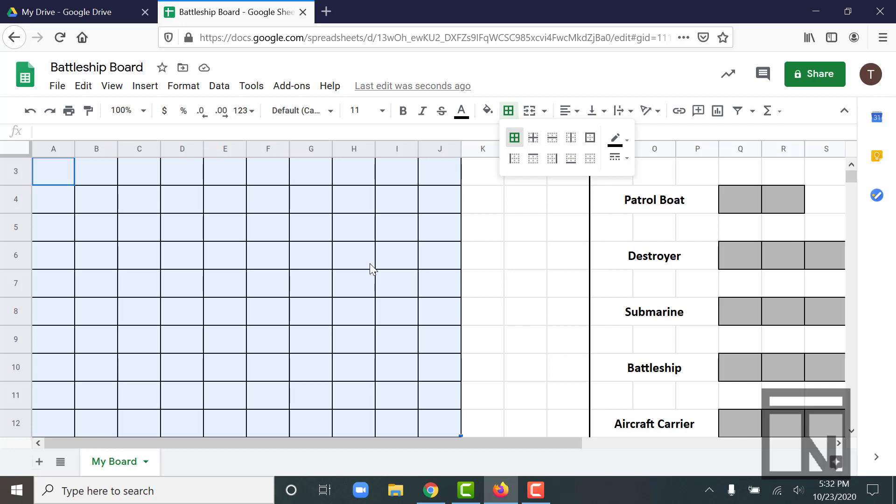
pyautogui.scroll(2, 371, 268)
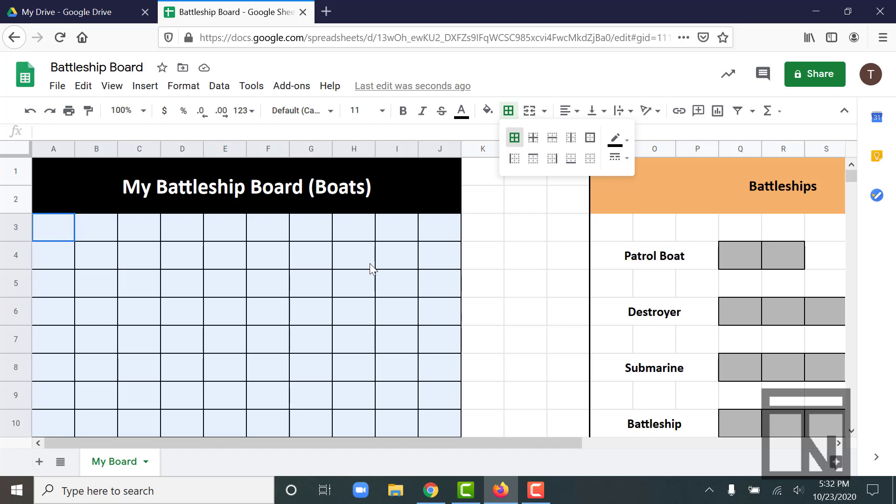
# Put a thick solid outer border around the title and grid together, covering A1:J12.
pyautogui.click(299, 166)
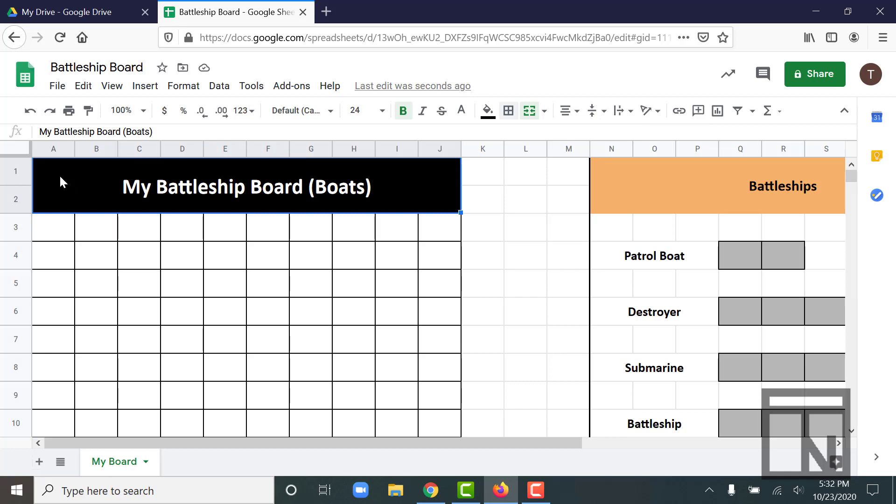
pyautogui.moveTo(59, 175)
pyautogui.mouseDown()
pyautogui.moveTo(63, 433)
pyautogui.moveTo(65, 184)
pyautogui.mouseUp()
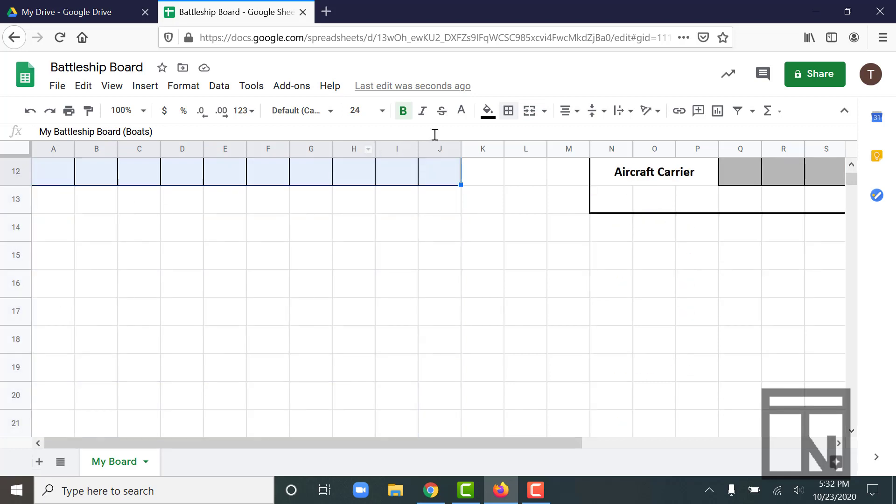
pyautogui.click(512, 113)
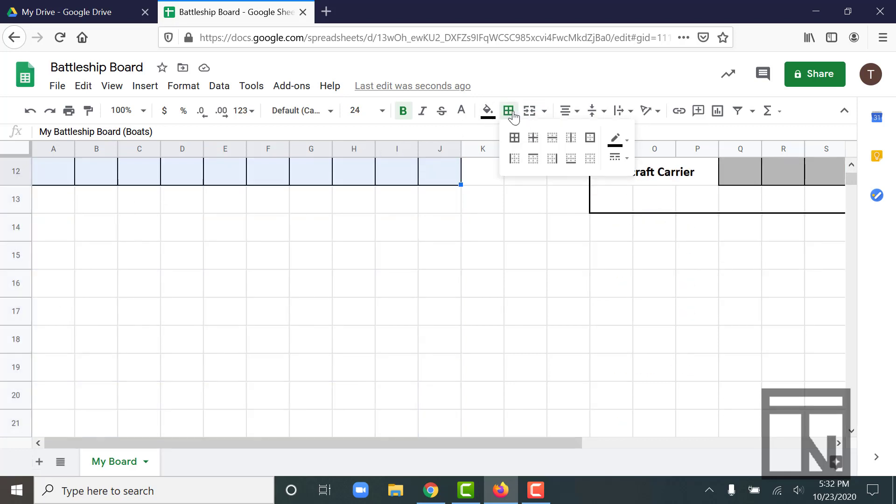
pyautogui.click(593, 139)
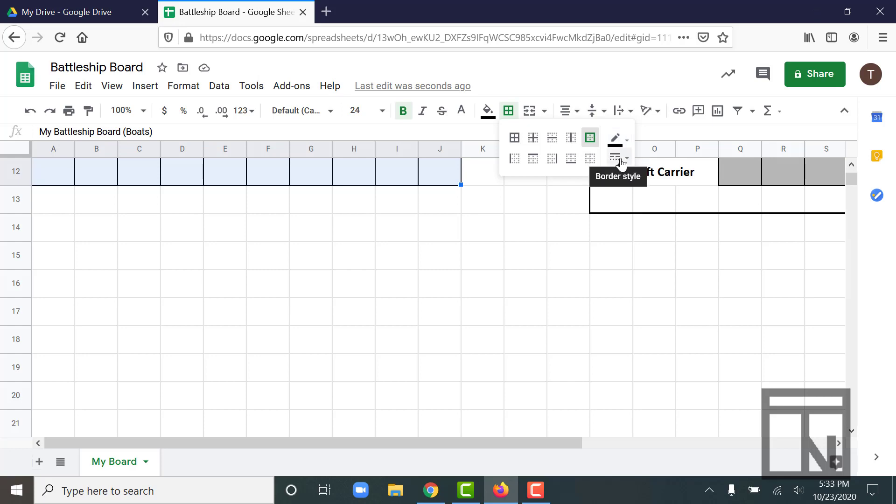
pyautogui.click(621, 163)
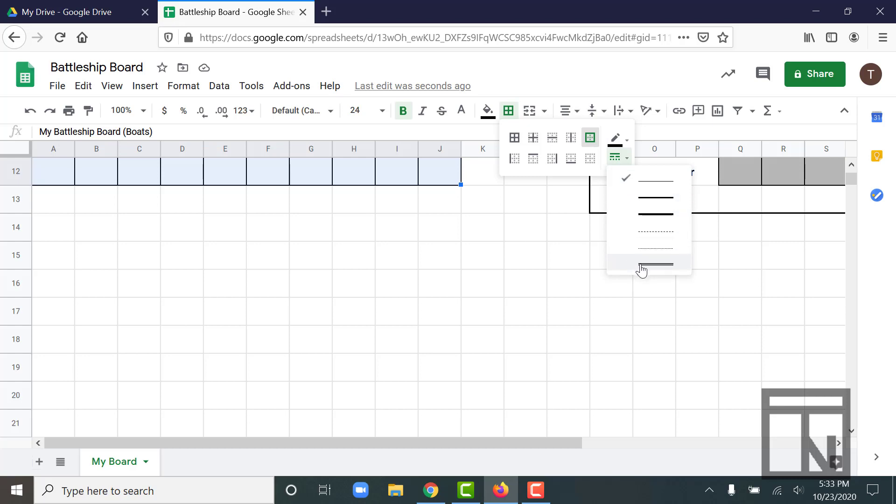
pyautogui.click(654, 213)
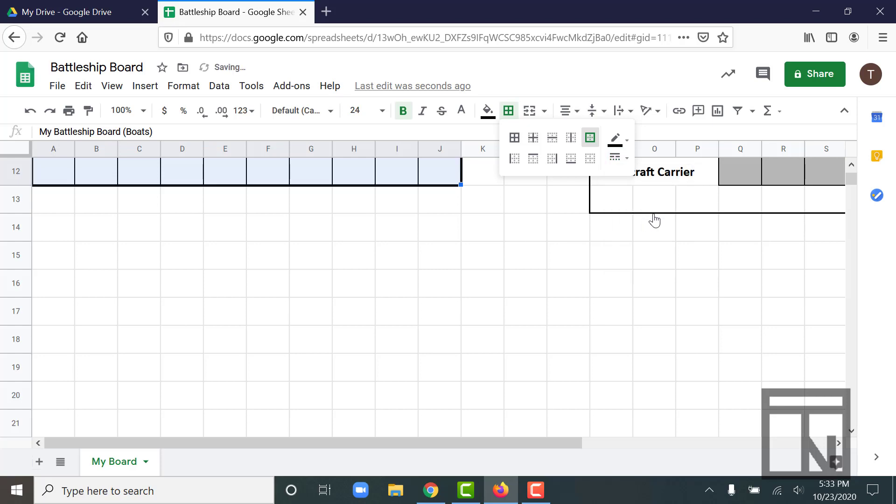
pyautogui.scroll(5, 445, 206)
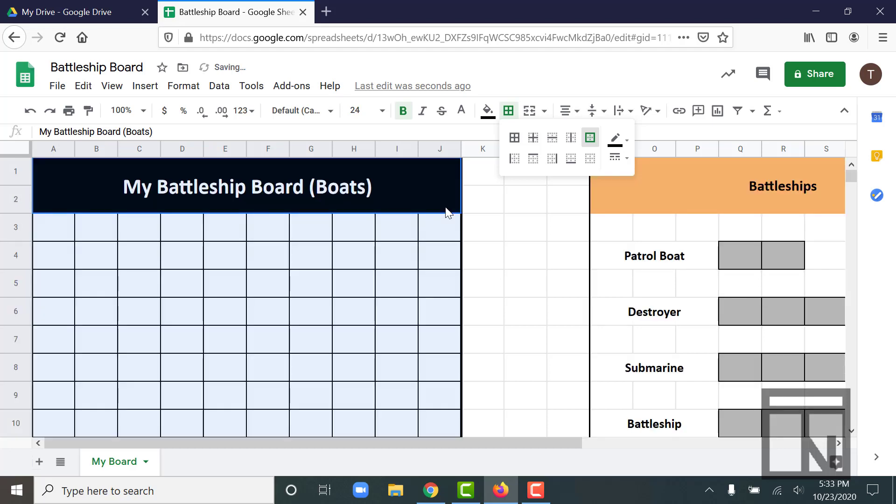
pyautogui.click(416, 233)
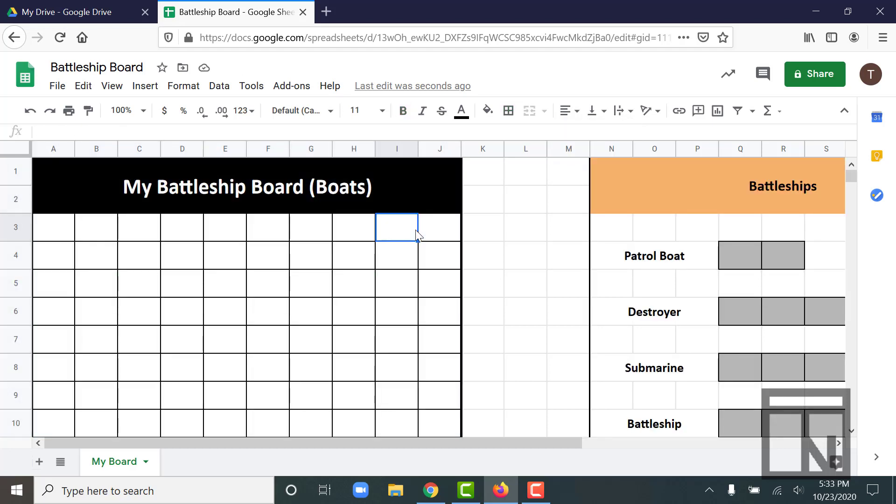
# Fill the grid cells A3:J12 with light blue.
pyautogui.scroll(-3, 416, 233)
pyautogui.scroll(3, 416, 234)
pyautogui.moveTo(55, 235); pyautogui.dragTo(436, 309)
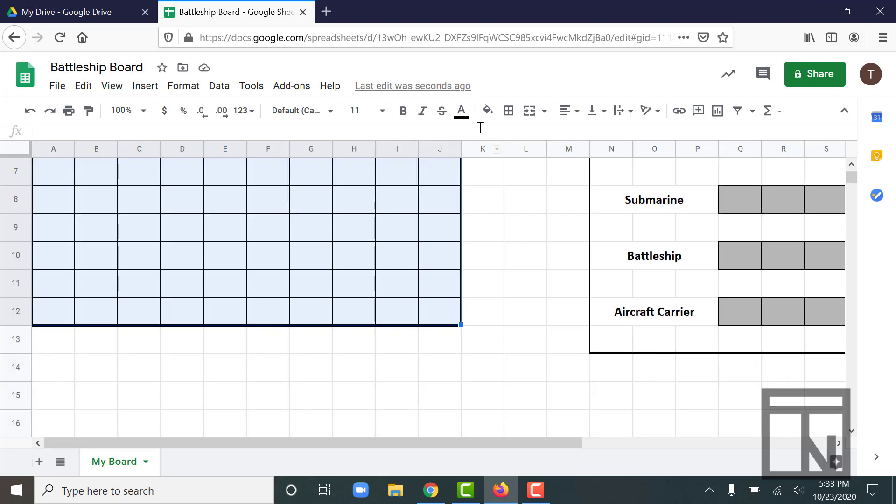
pyautogui.click(488, 110)
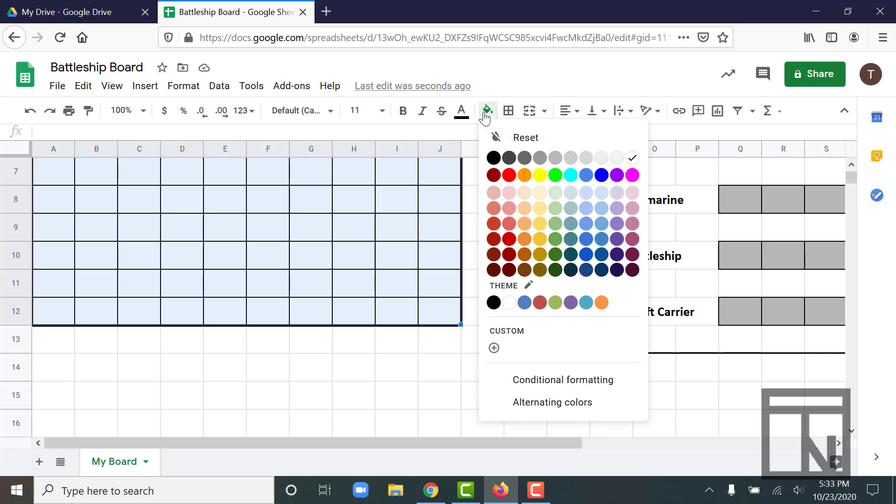
pyautogui.click(601, 198)
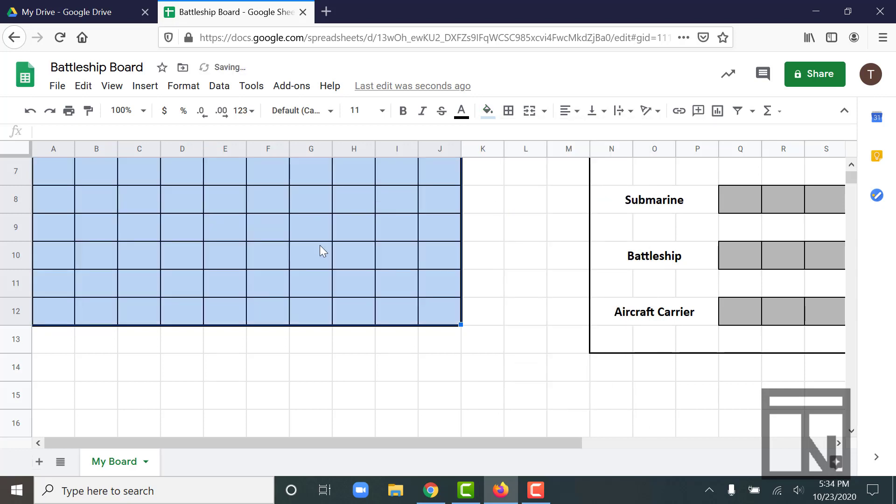
pyautogui.scroll(3, 320, 245)
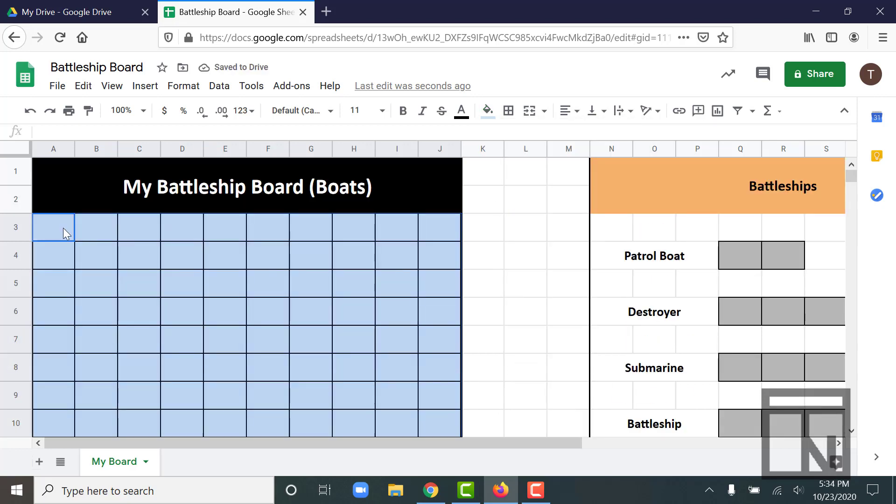
pyautogui.click(63, 227)
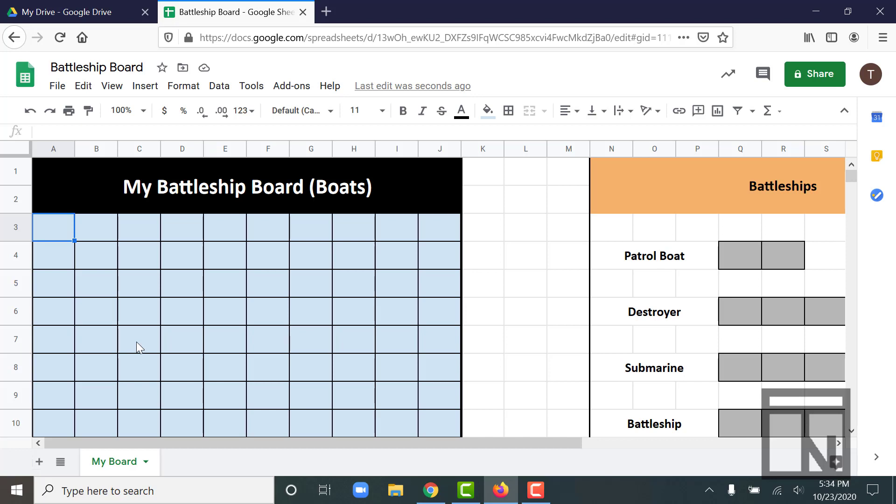
# Duplicate the My Board sheet and compare the copy with the original.
pyautogui.rightClick(123, 464)
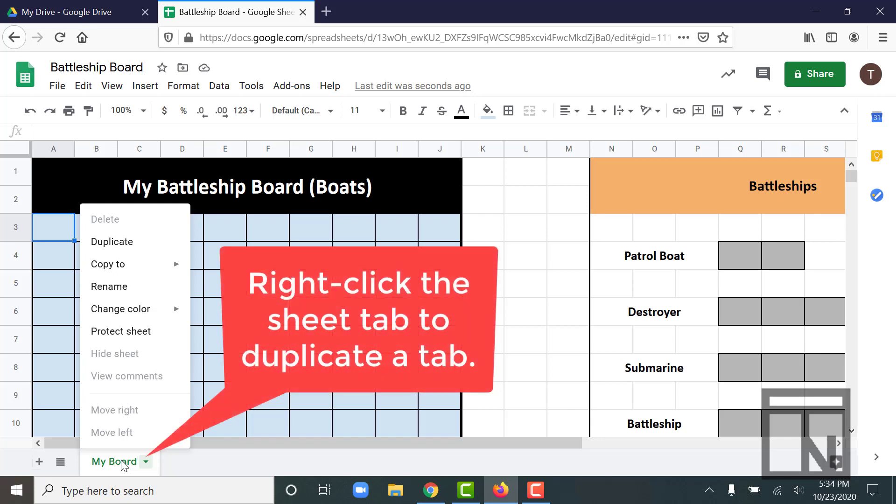
pyautogui.click(111, 241)
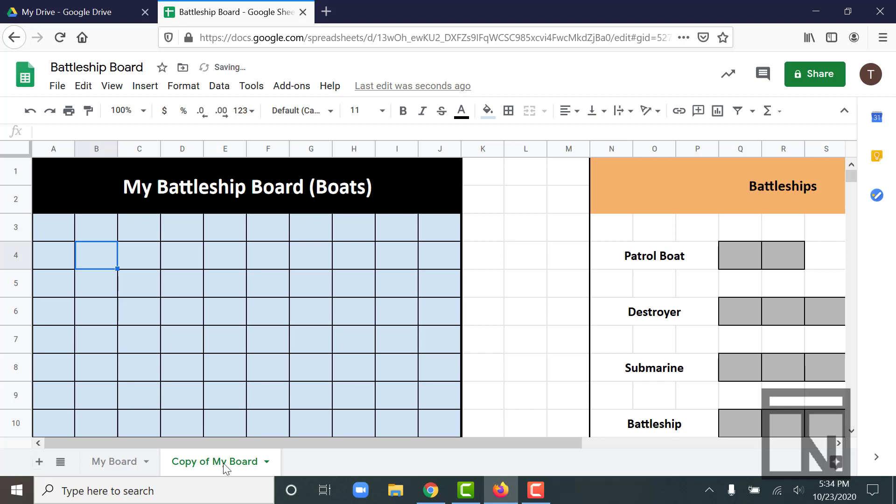
pyautogui.click(117, 464)
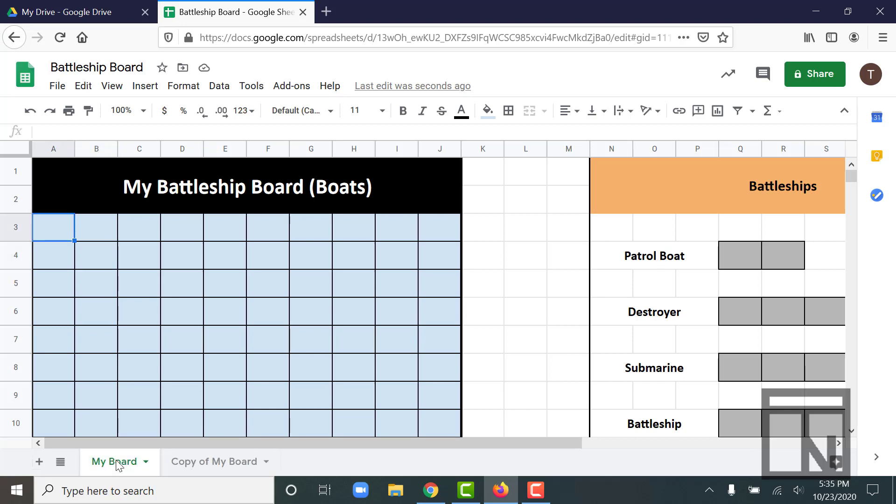
pyautogui.click(175, 464)
pyautogui.click(116, 462)
pyautogui.click(200, 464)
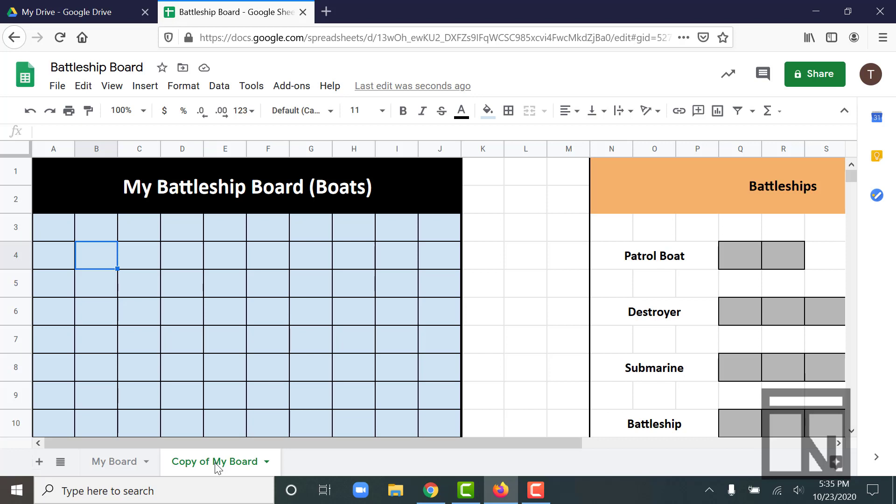
# Rename the duplicated sheet "Enemy Board".
pyautogui.rightClick(216, 467)
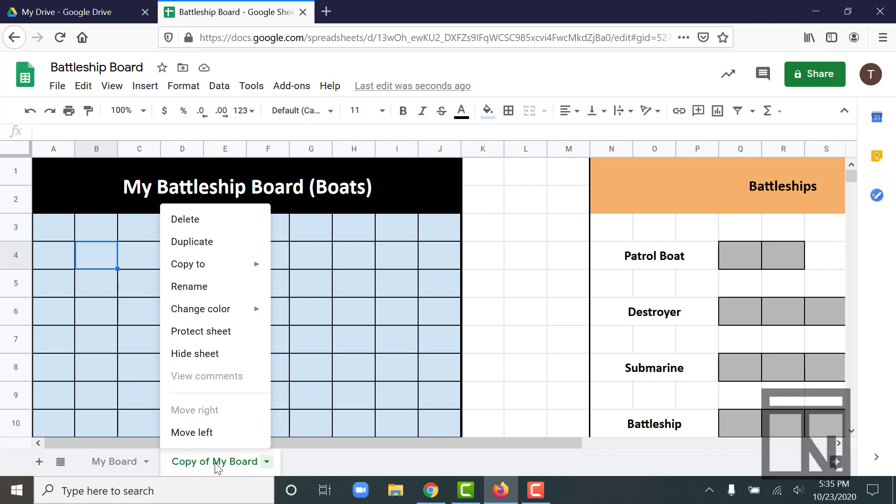
pyautogui.click(189, 288)
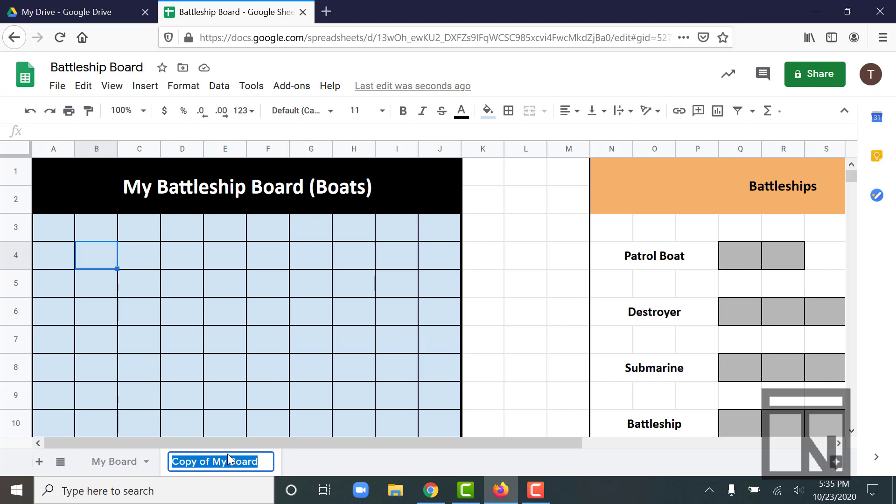
pyautogui.write('Enem')
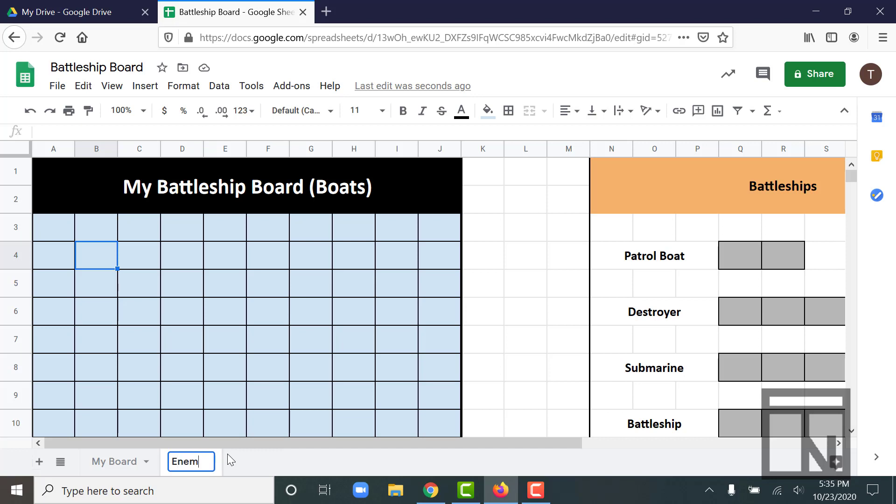
pyautogui.write('y Boar')
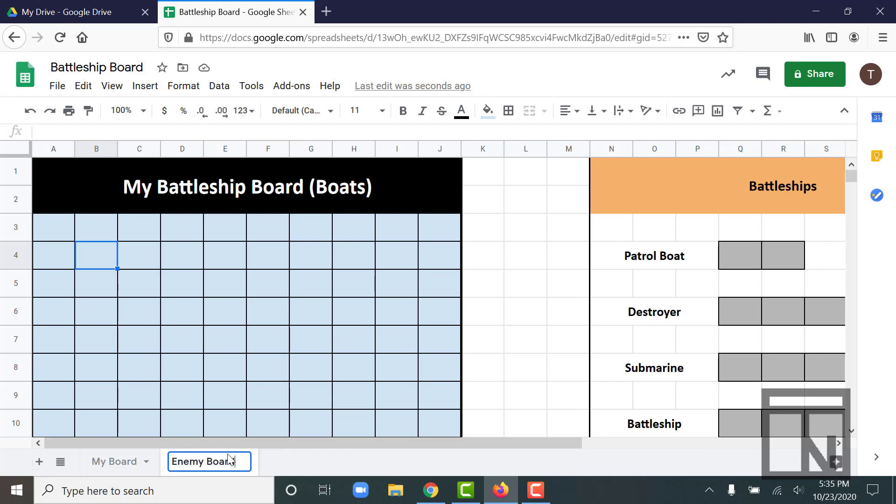
pyautogui.write('d')
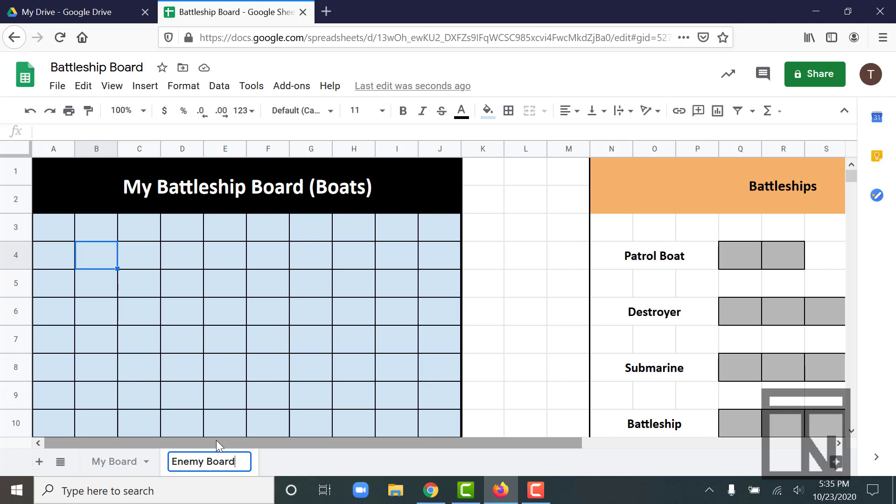
pyautogui.press('Return')
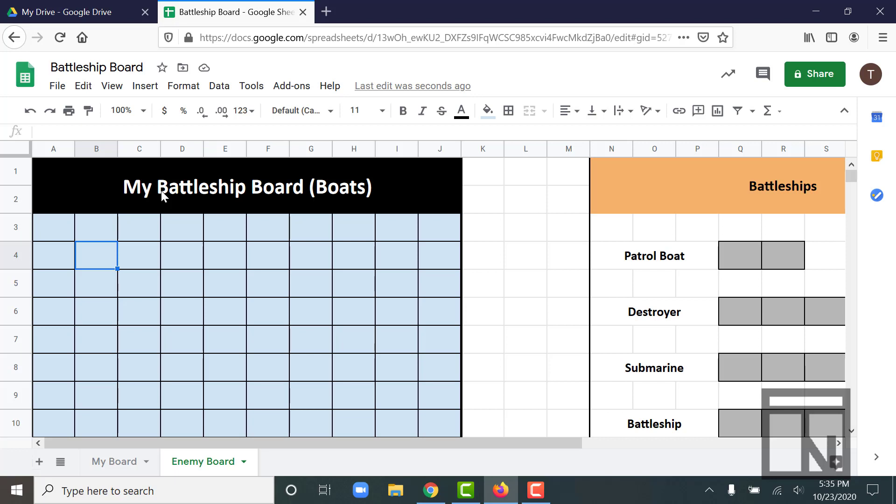
# Set the Enemy Board sheet's tab color to red and view the My Board sheet.
pyautogui.rightClick(211, 465)
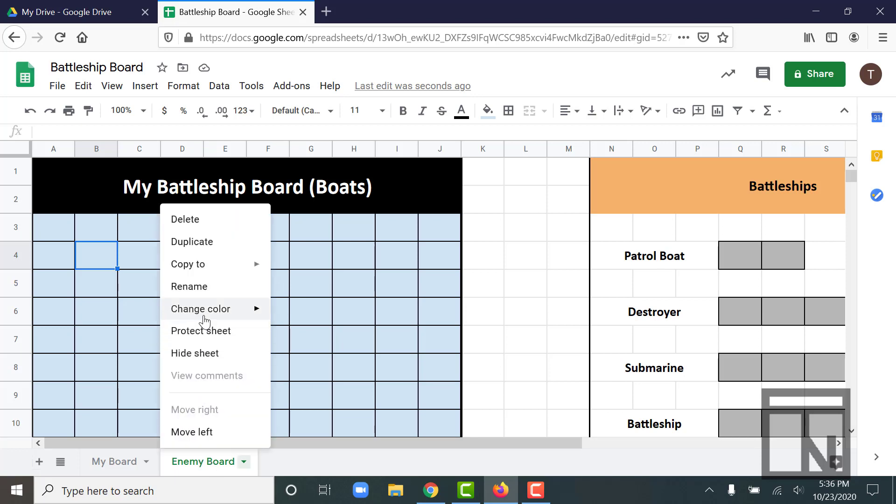
pyautogui.moveTo(203, 315)
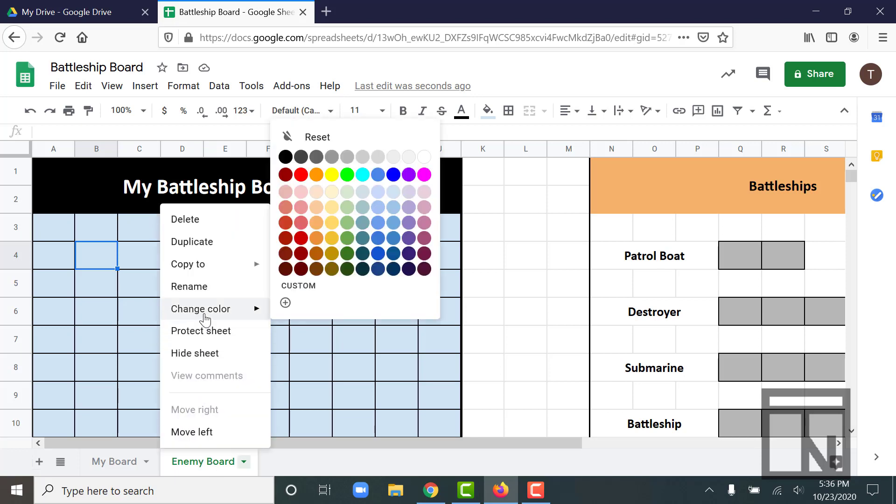
pyautogui.click(300, 175)
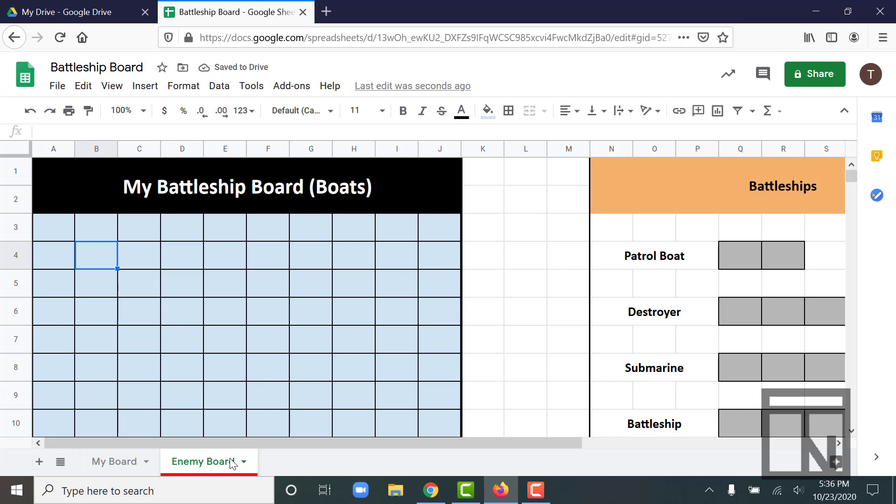
pyautogui.click(132, 466)
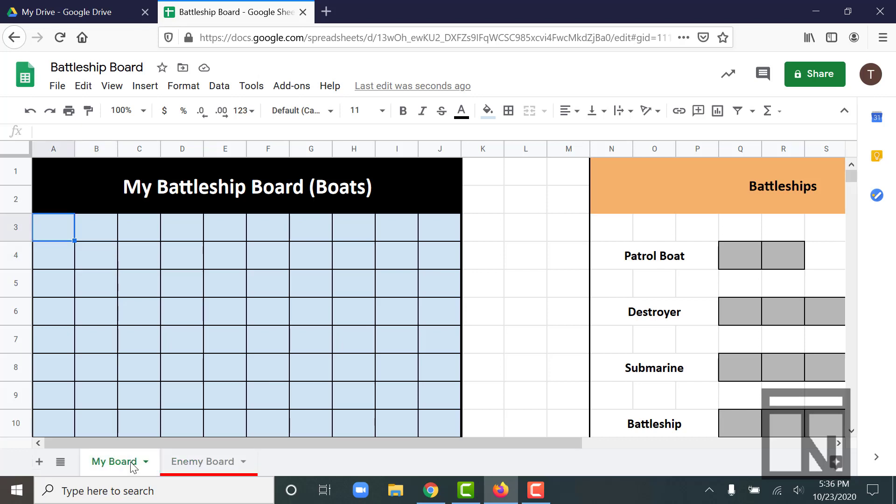
# Change the fill of the merged title cell on the Enemy Board sheet to red.
pyautogui.click(177, 461)
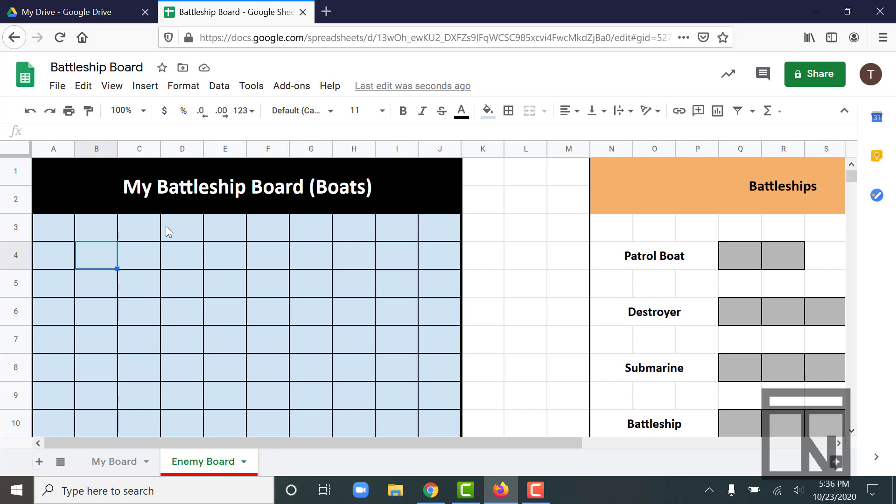
pyautogui.click(90, 191)
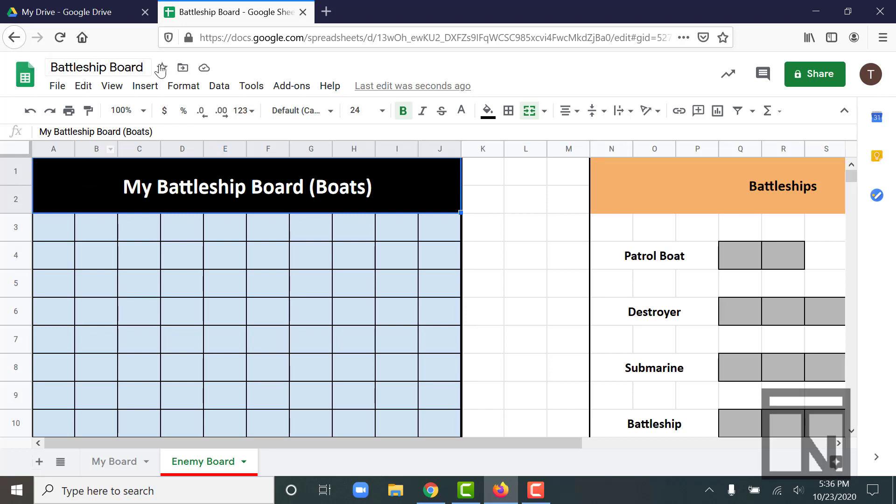
pyautogui.click(487, 112)
pyautogui.click(510, 182)
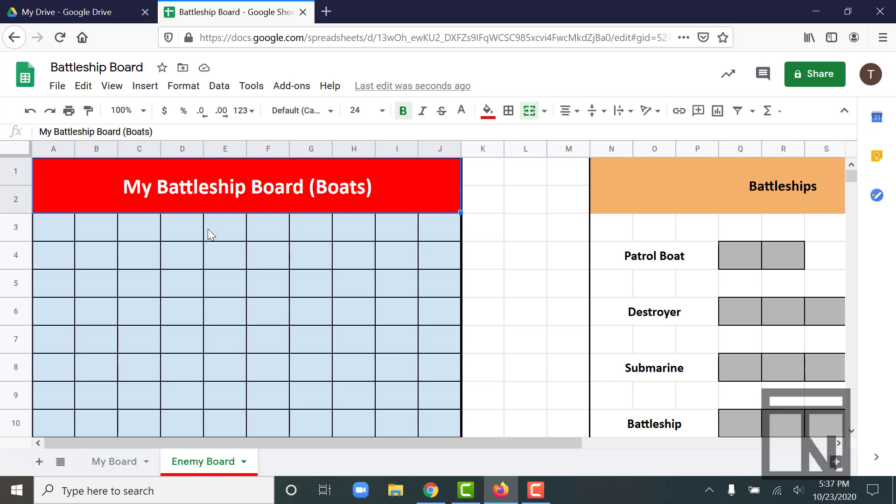
# Change the title in the red merged cell of the Enemy Board sheet to "Enemy Board (Shots fired)".
pyautogui.write('Enemby')
pyautogui.press('BackSpace')
pyautogui.press('BackSpace')
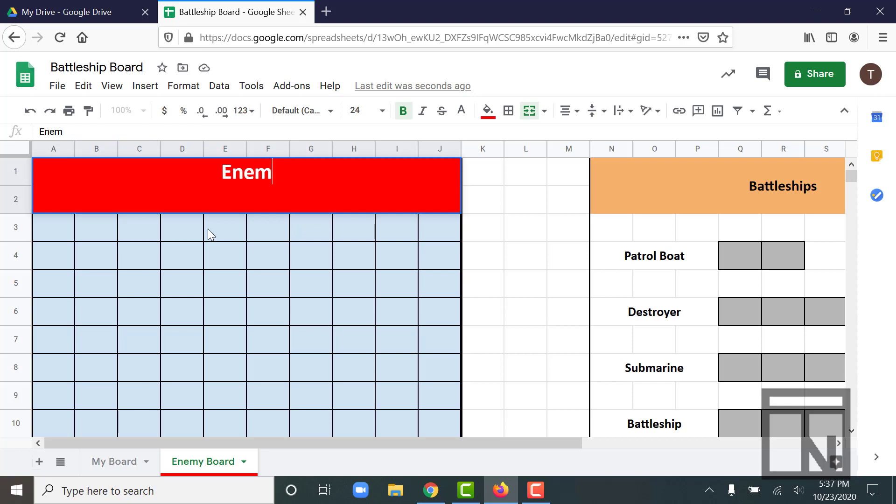
pyautogui.write('y Board')
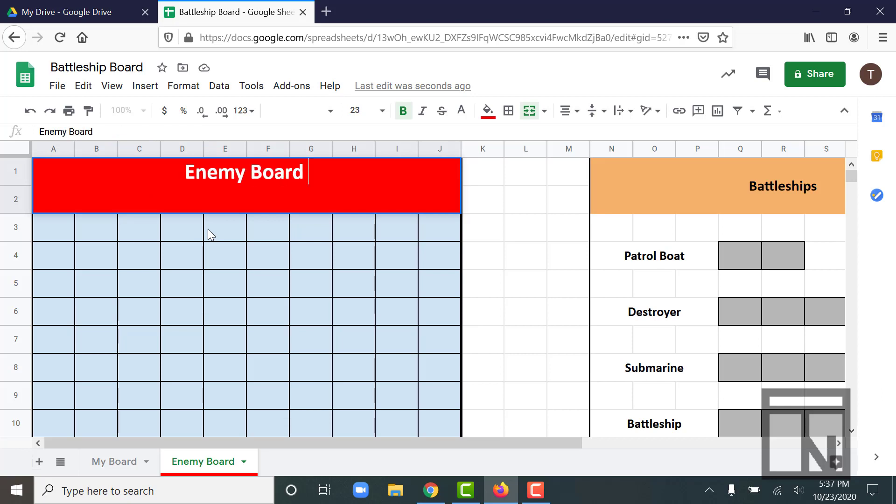
pyautogui.write(' (Shots fired)')
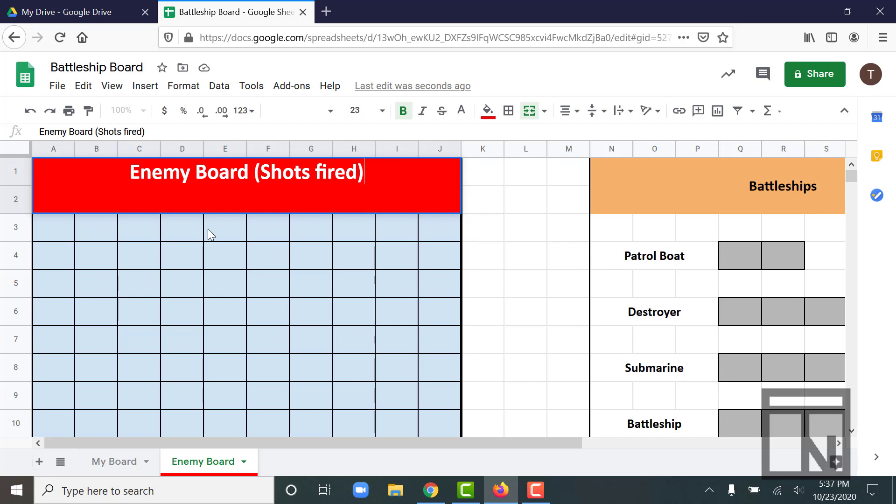
pyautogui.press('Return')
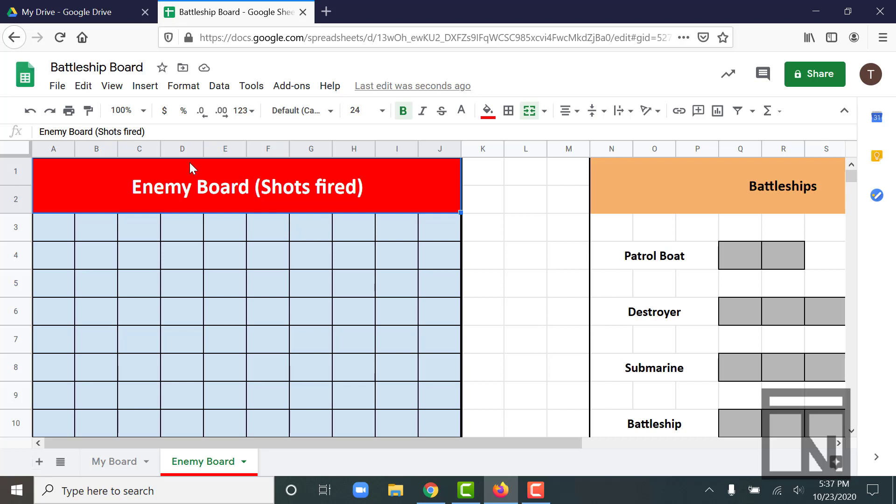
pyautogui.click(162, 130)
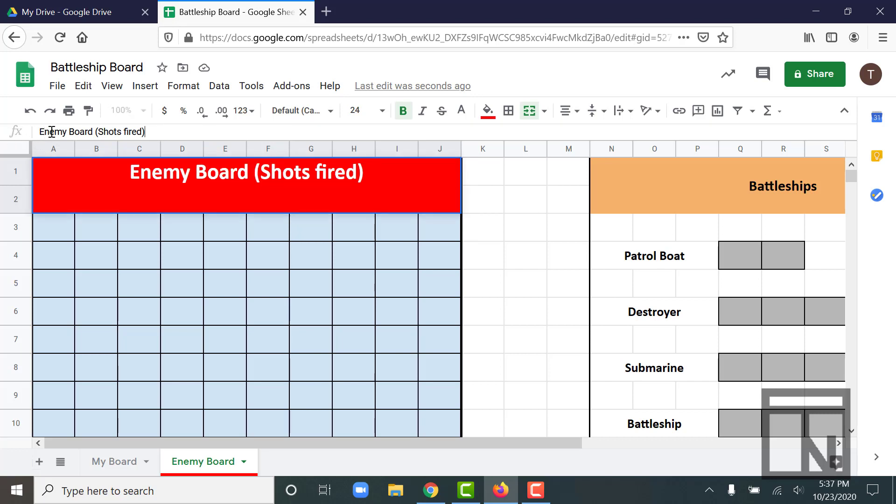
pyautogui.click(70, 131)
pyautogui.press('Return')
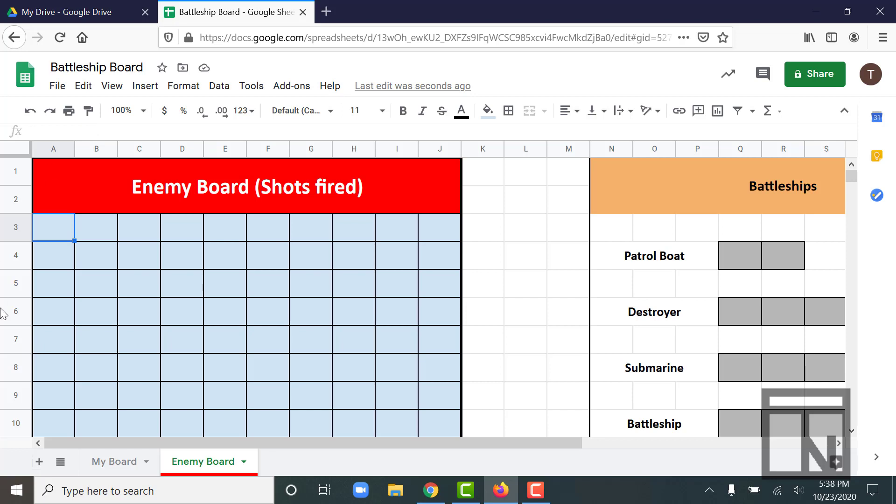
# Switch to the My Board sheet and examine the board grid and the Battleships legend with its ship lengths.
pyautogui.click(109, 462)
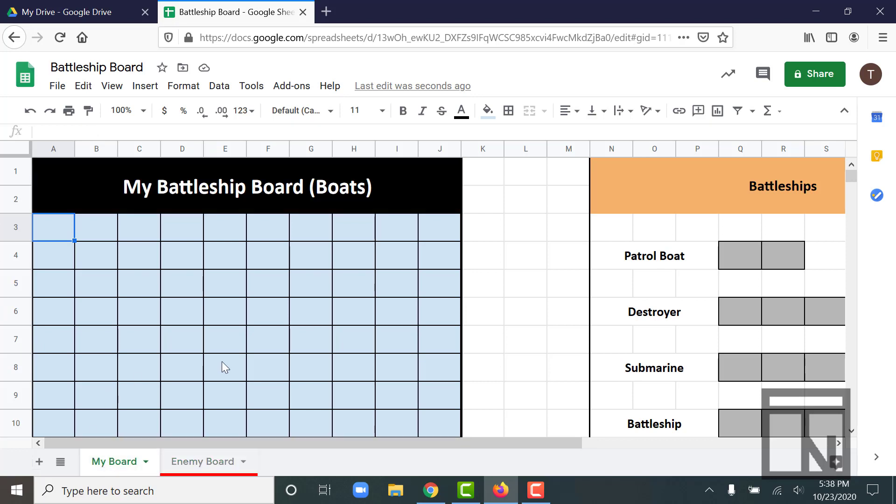
pyautogui.scroll(-5, 236, 362)
pyautogui.scroll(5, 237, 362)
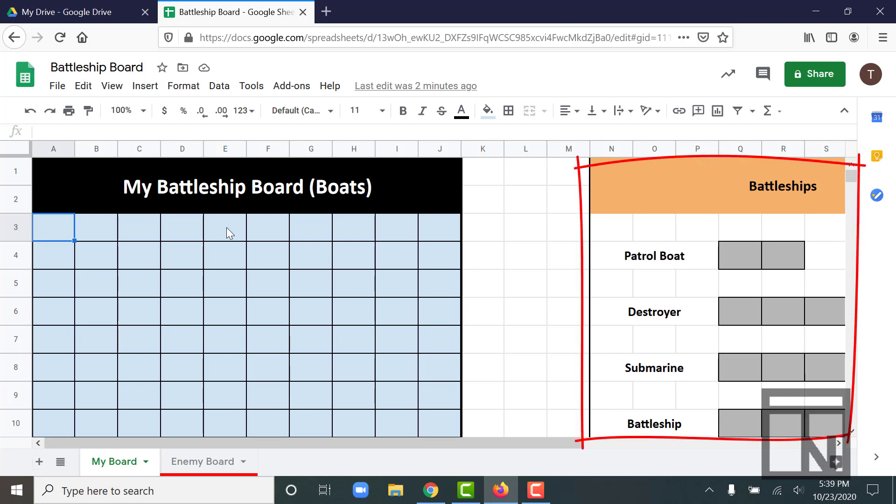
pyautogui.scroll(-5, 575, 295)
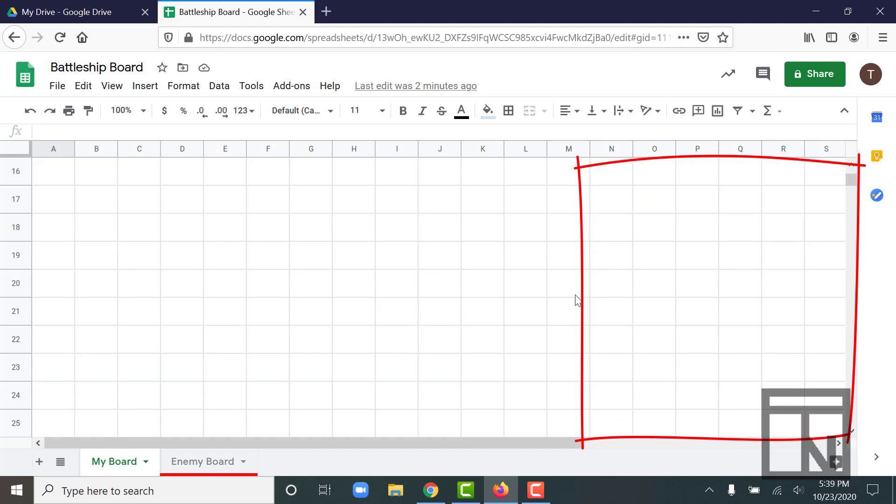
pyautogui.scroll(5, 575, 295)
pyautogui.scroll(-2, 575, 295)
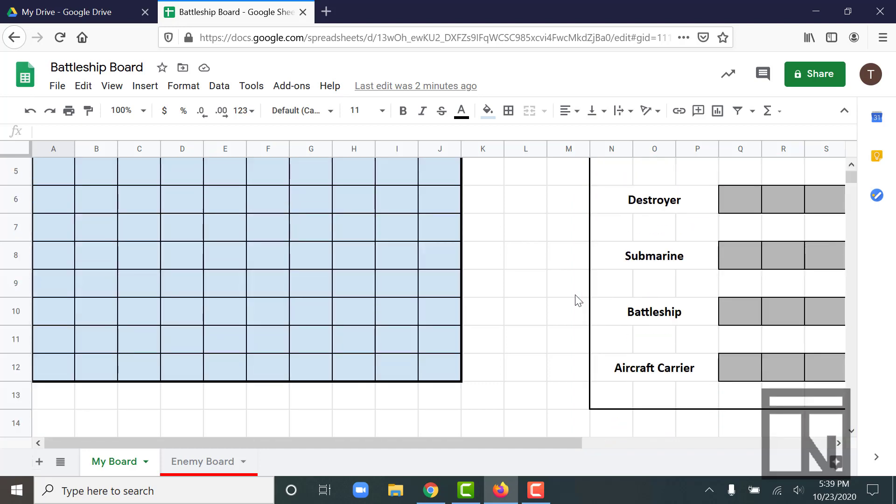
pyautogui.scroll(1, 579, 300)
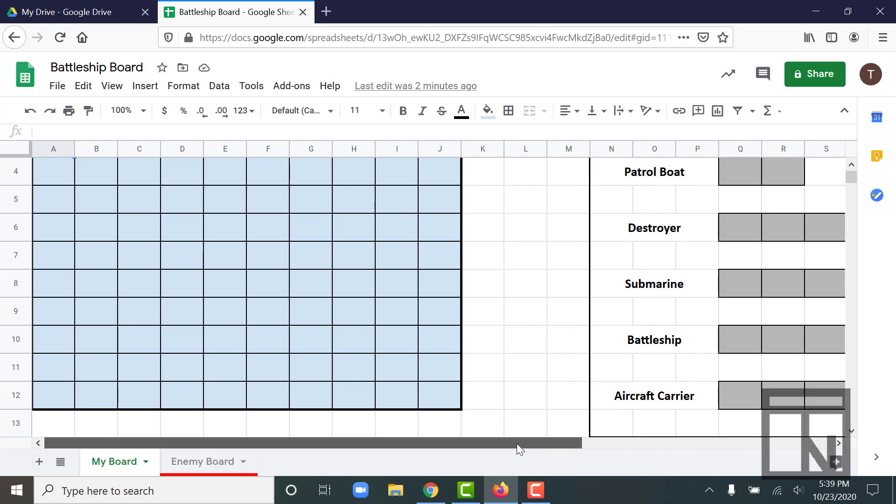
pyautogui.moveTo(516, 443); pyautogui.dragTo(664, 446)
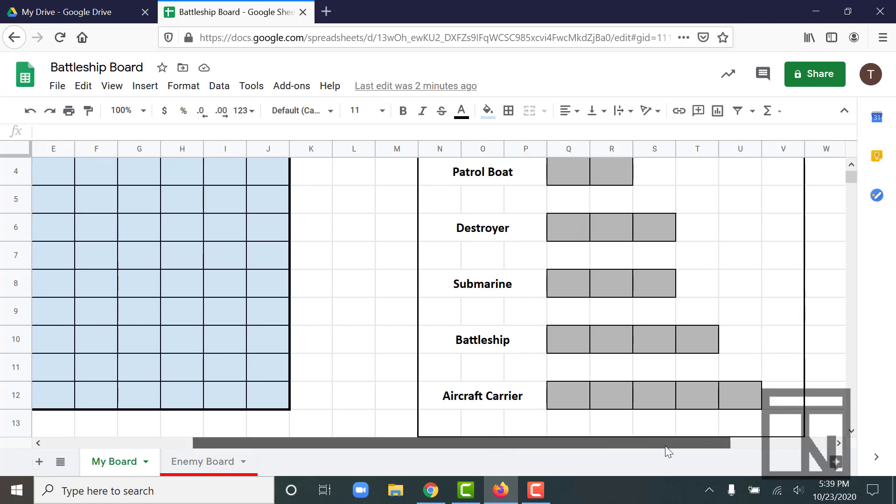
pyautogui.scroll(2, 608, 347)
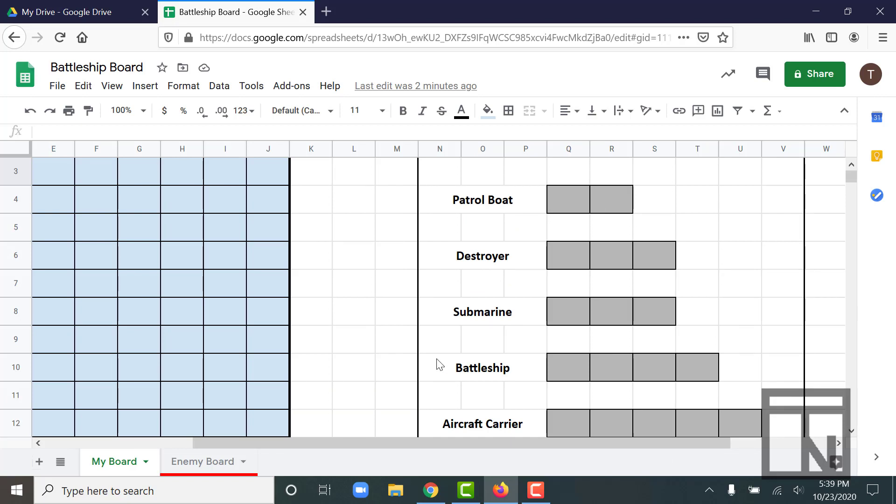
pyautogui.moveTo(457, 441); pyautogui.dragTo(257, 461)
pyautogui.scroll(1, 217, 349)
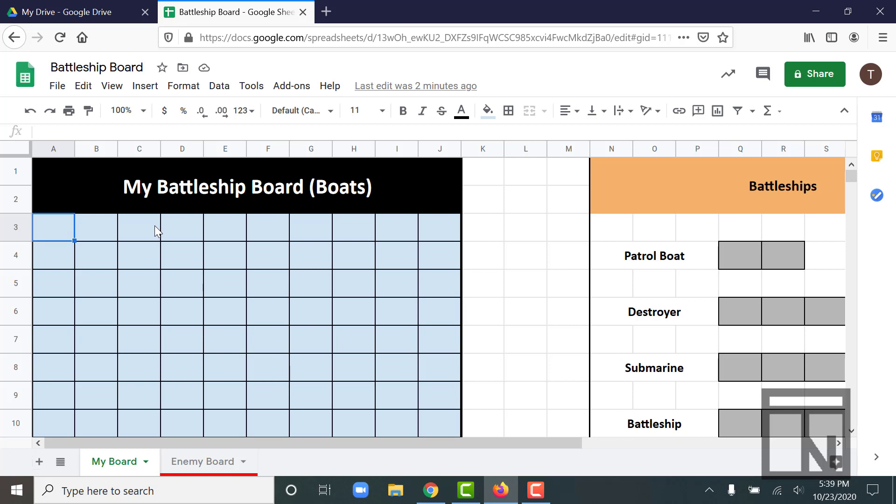
# Place a vertical three-cell ship on My Board by filling cells C3:C5 with the legend's gray.
pyautogui.moveTo(154, 228); pyautogui.dragTo(148, 282)
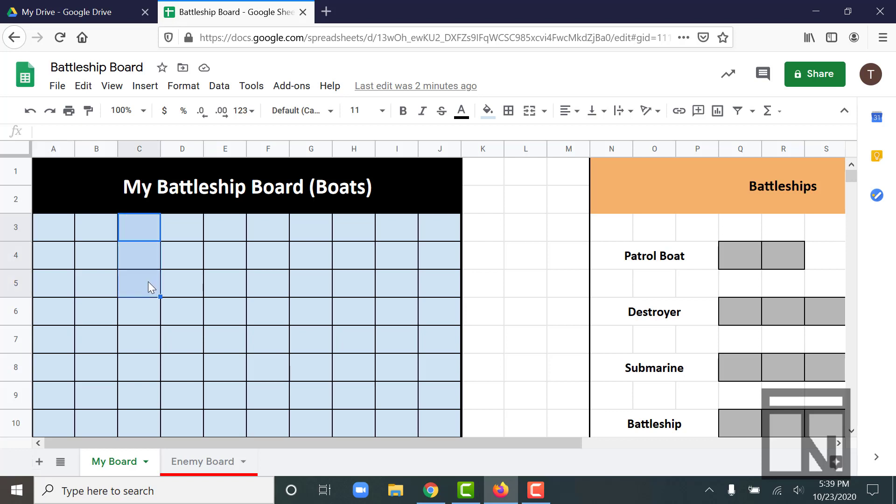
pyautogui.click(148, 281)
pyautogui.moveTo(150, 234); pyautogui.dragTo(147, 287)
pyautogui.click(486, 119)
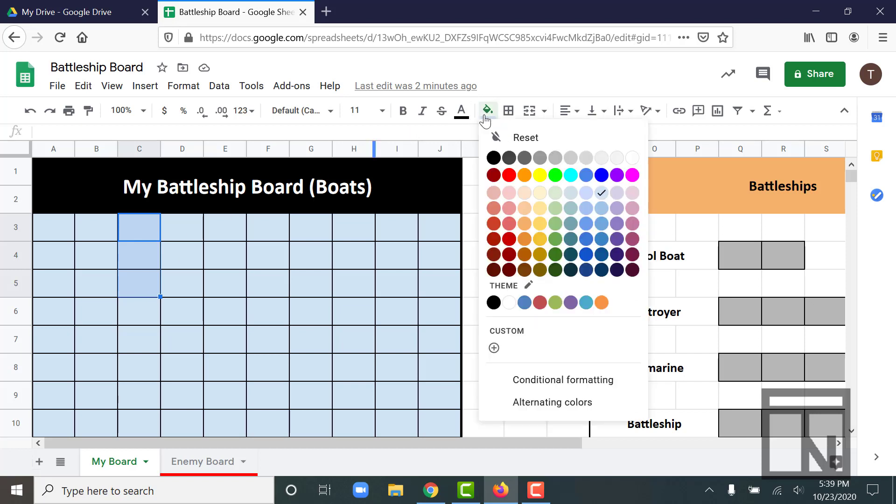
pyautogui.click(556, 159)
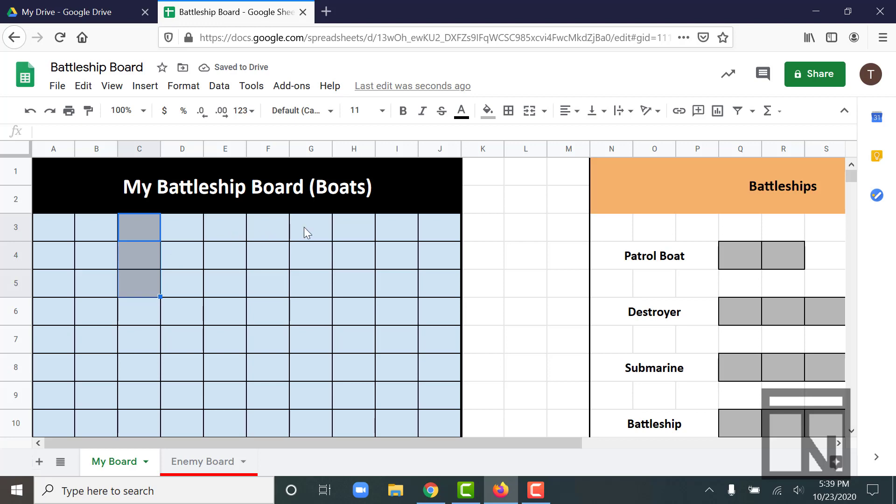
# Place a second vertical three-cell ship on My Board by filling cells G3:G5 with the same gray.
pyautogui.moveTo(306, 226); pyautogui.dragTo(312, 280)
pyautogui.click(488, 111)
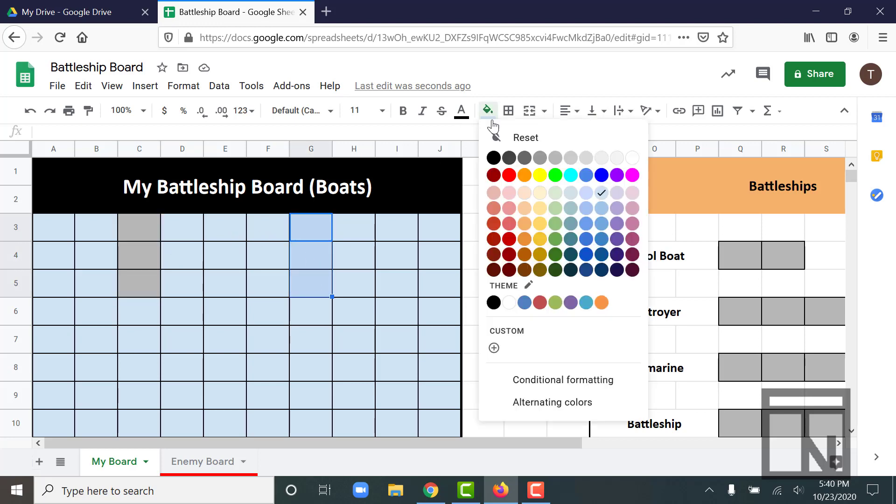
pyautogui.click(553, 160)
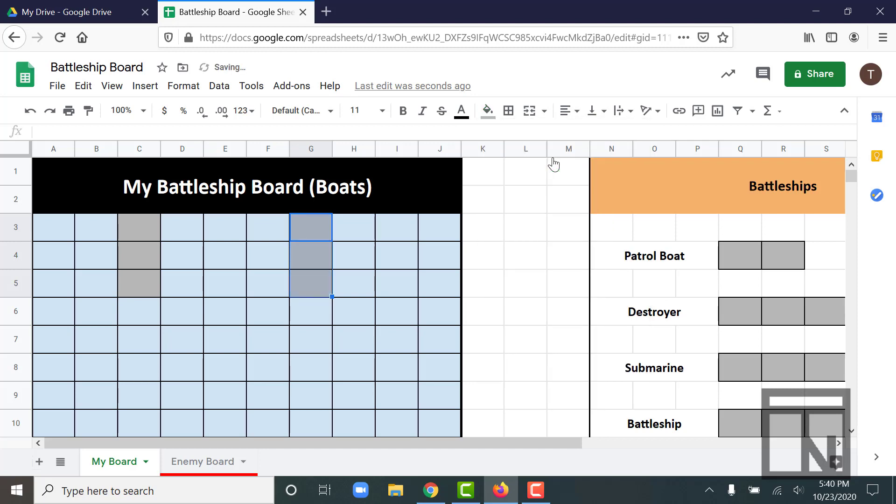